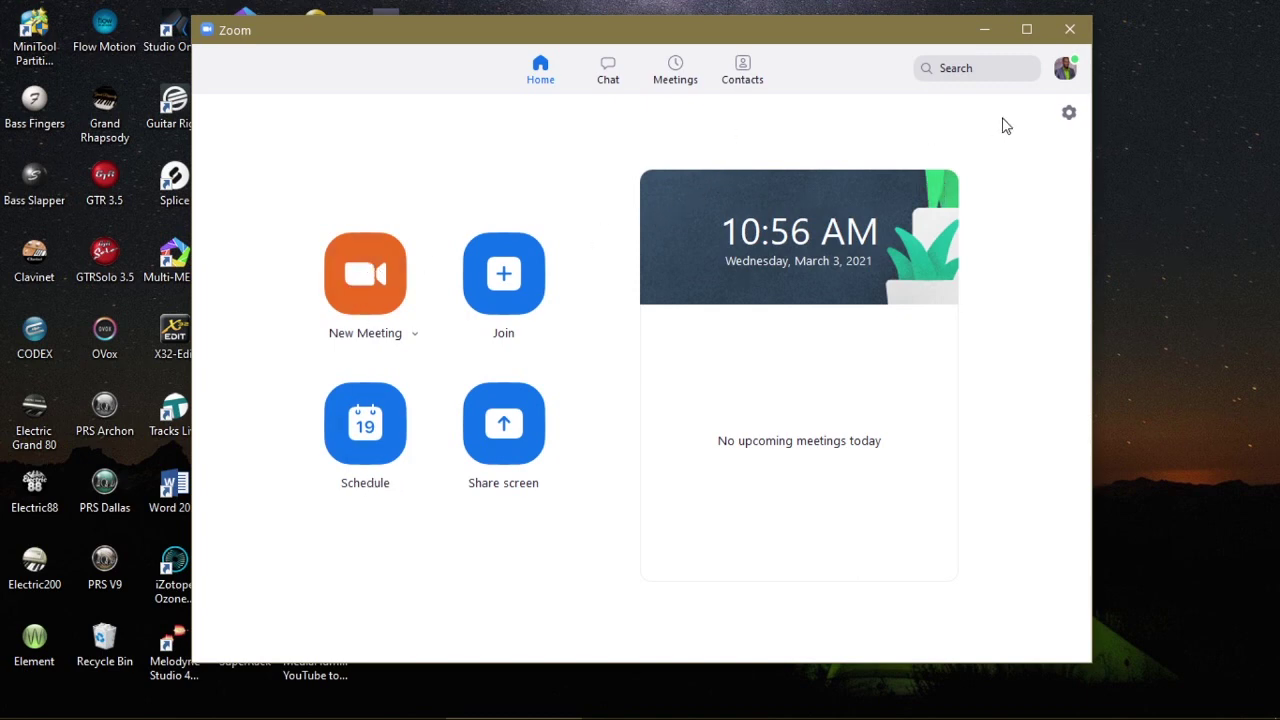
left_click(1069, 116)
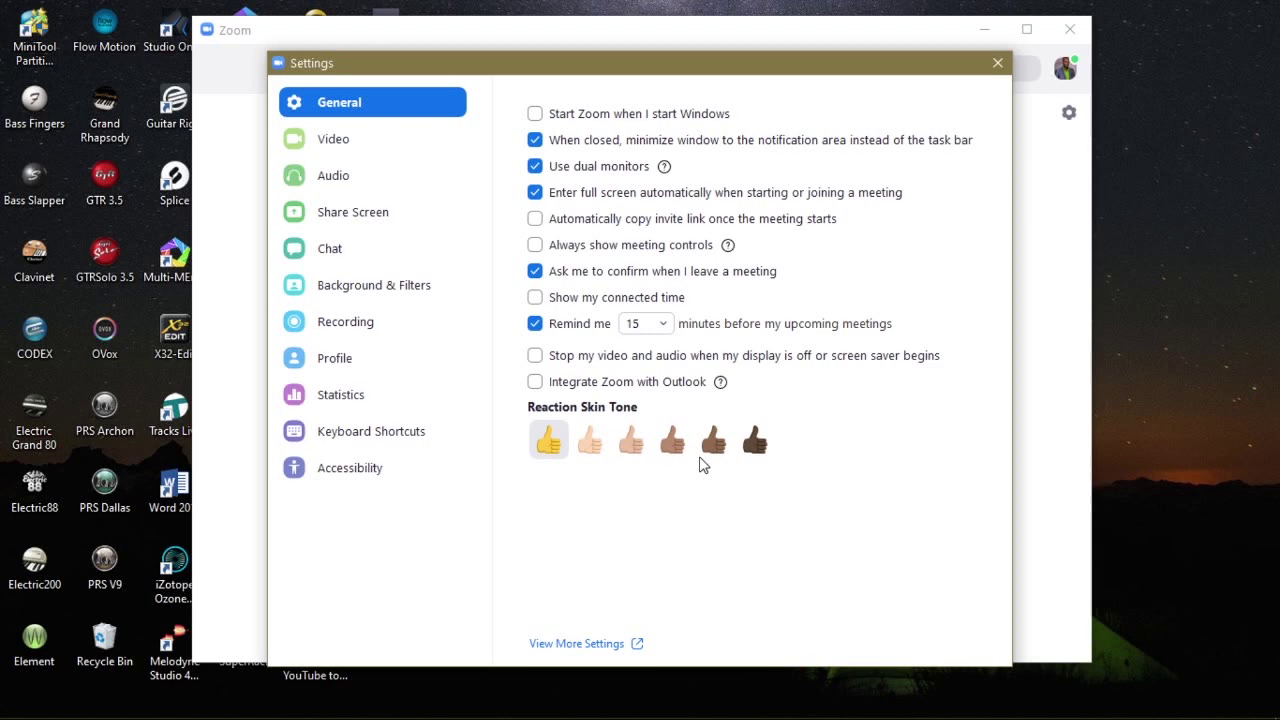
left_click(997, 63)
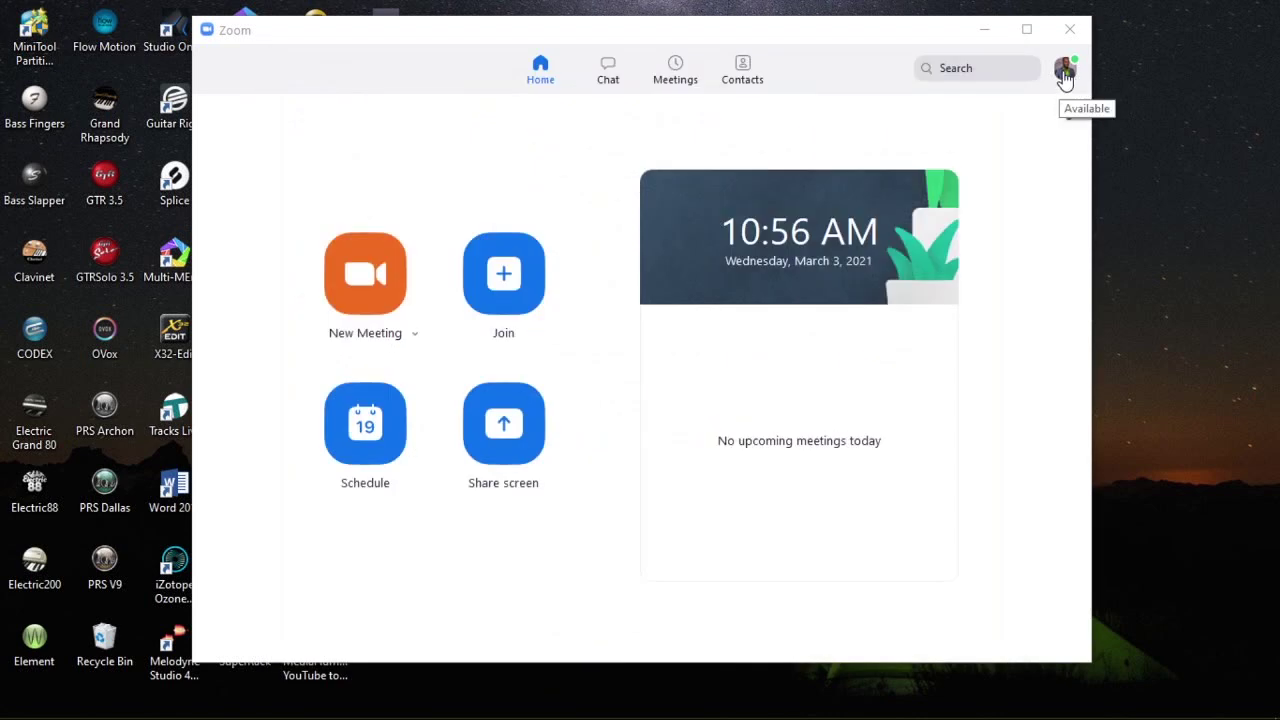
left_click(1066, 74)
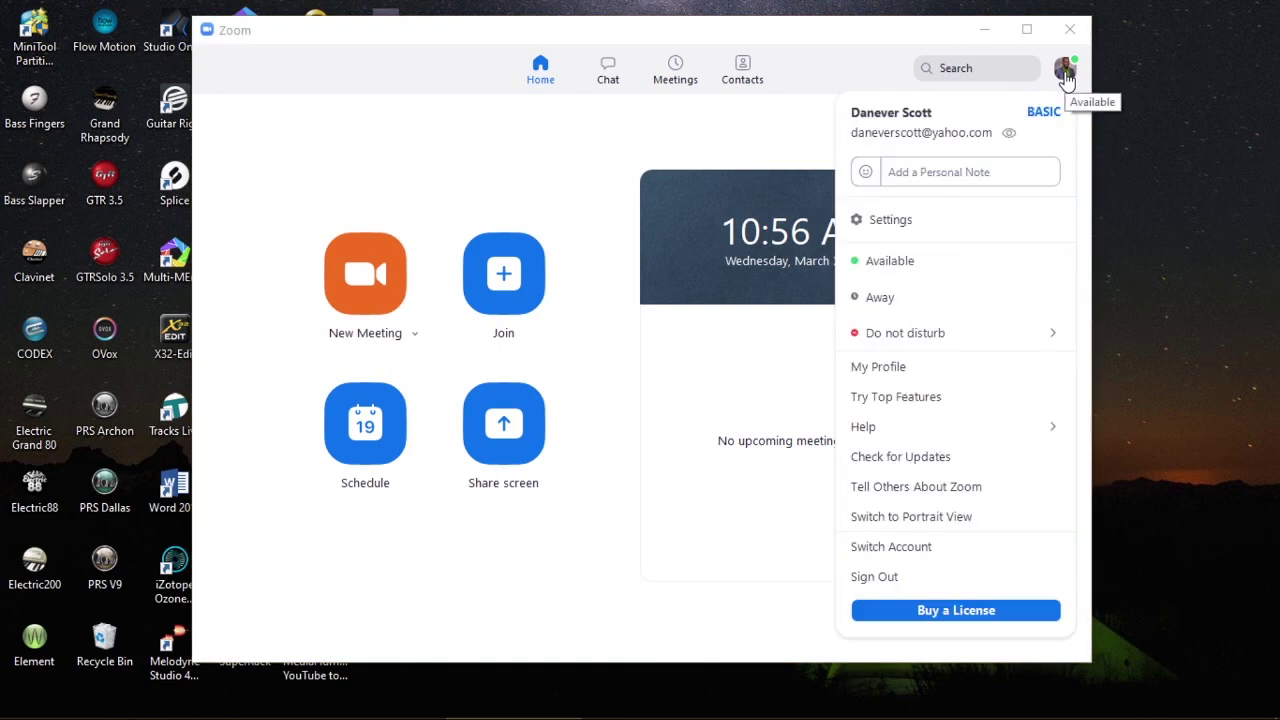
left_click(900, 230)
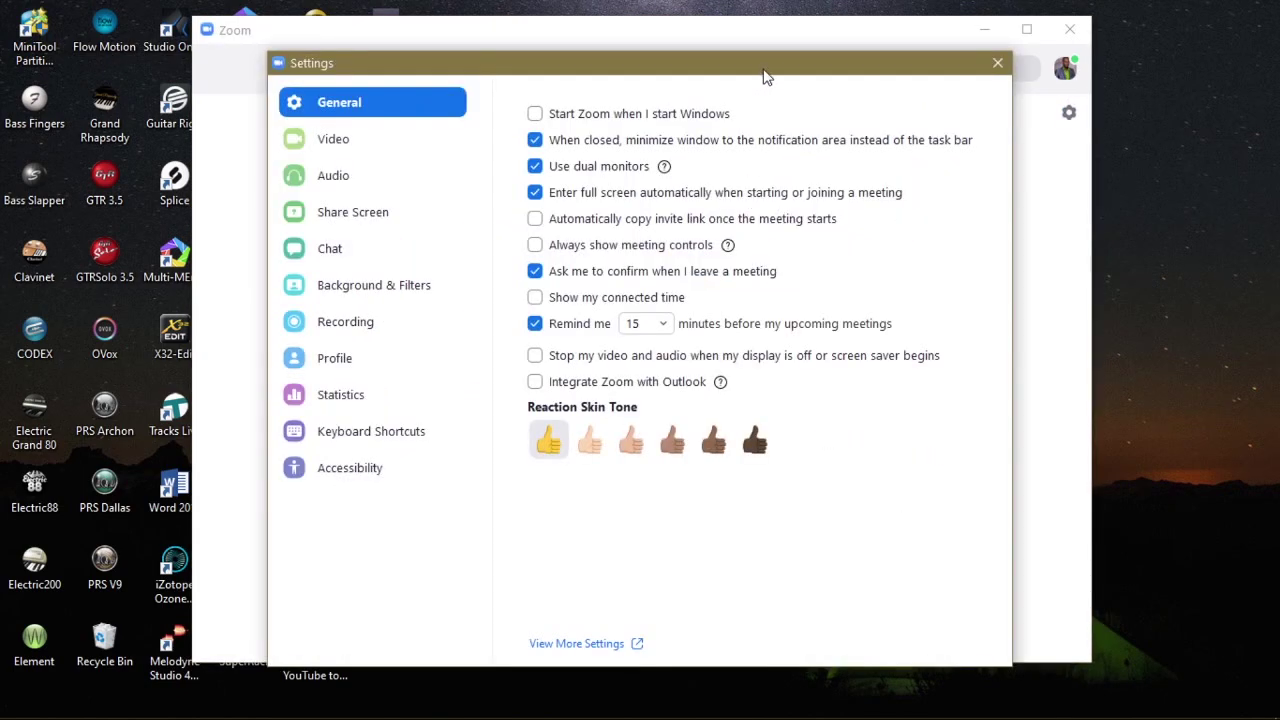
left_click_drag(766, 76, 759, 55)
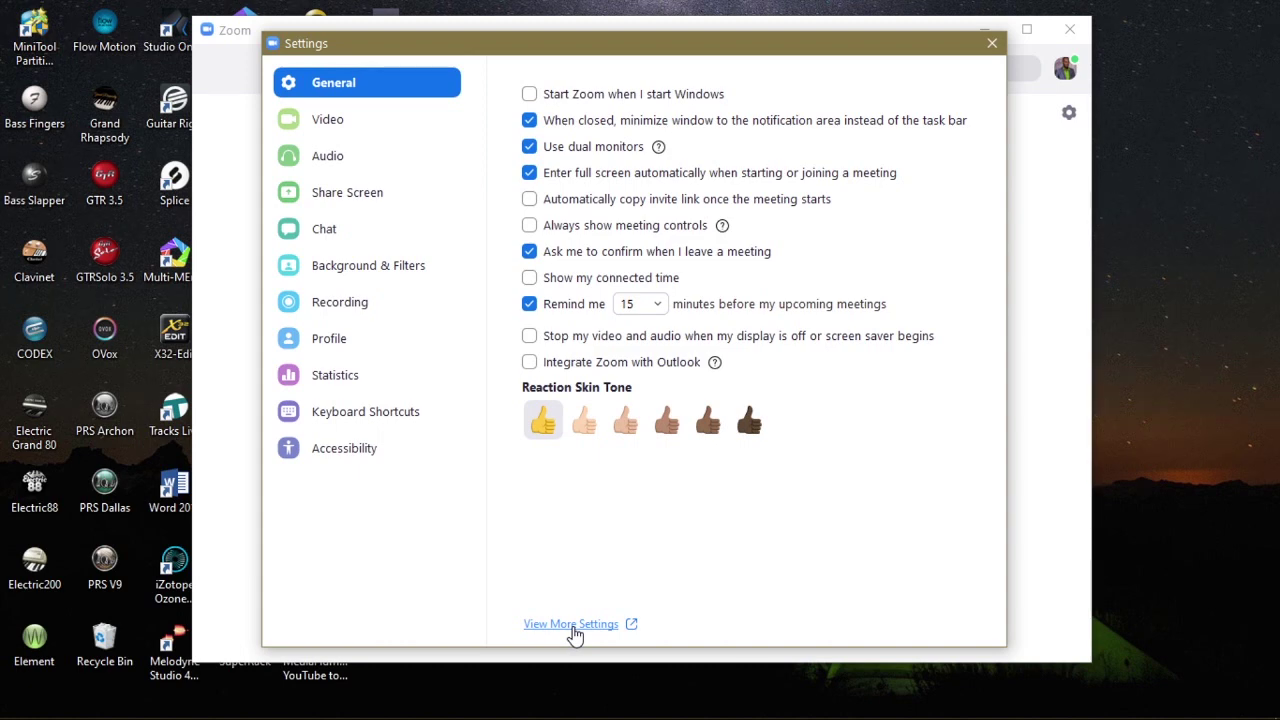
Open the account's Meeting settings page in the Zoom web portal, closing and minimizing the desktop client
left_click(574, 626)
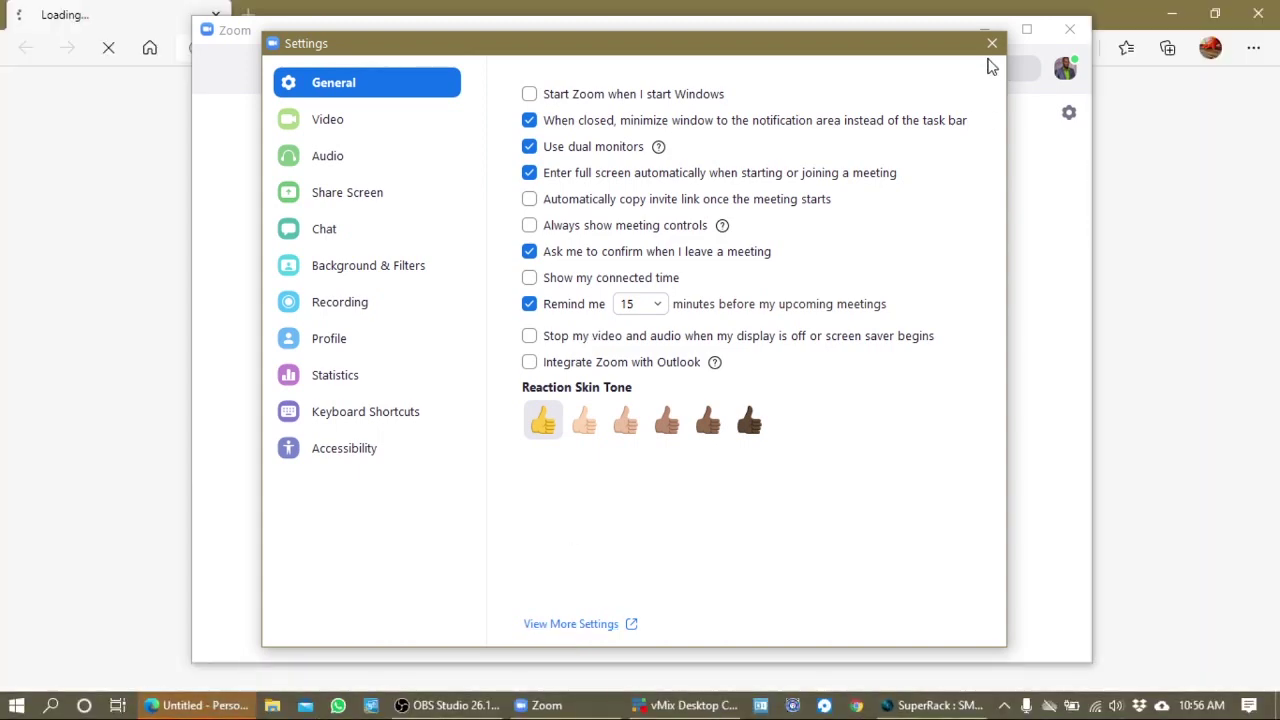
left_click(995, 45)
left_click(984, 29)
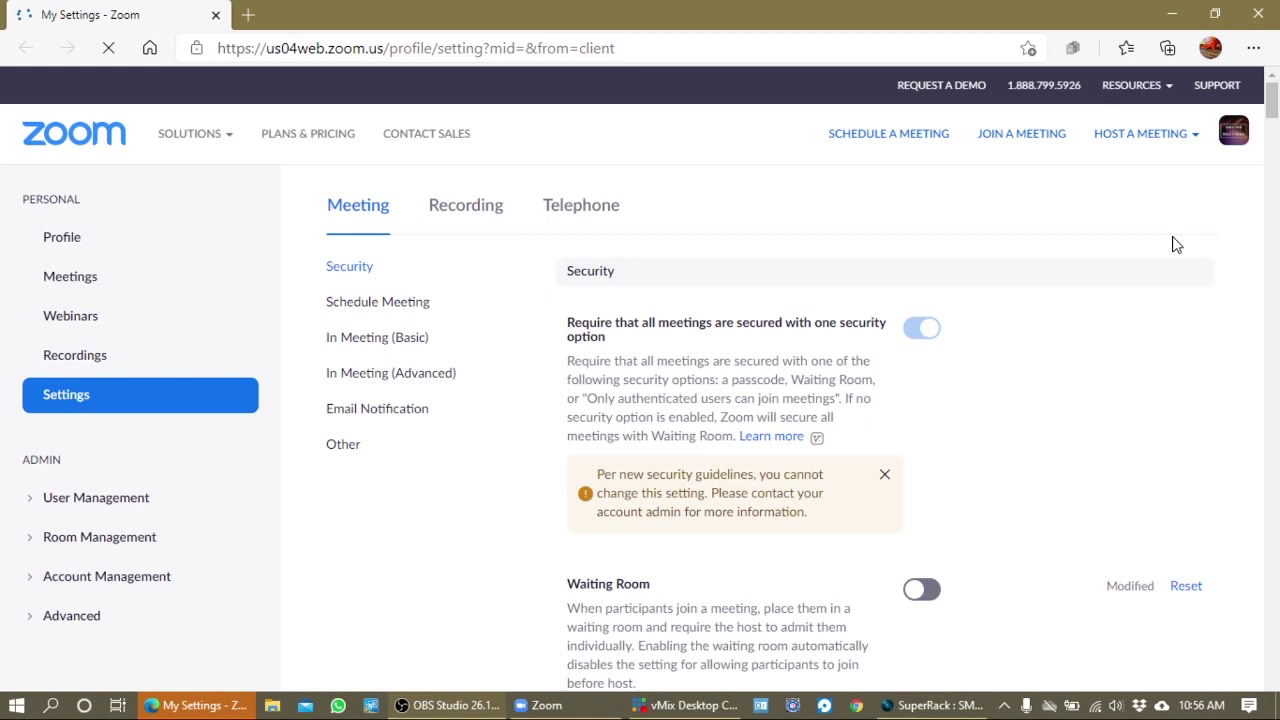
mouse_move(1233, 142)
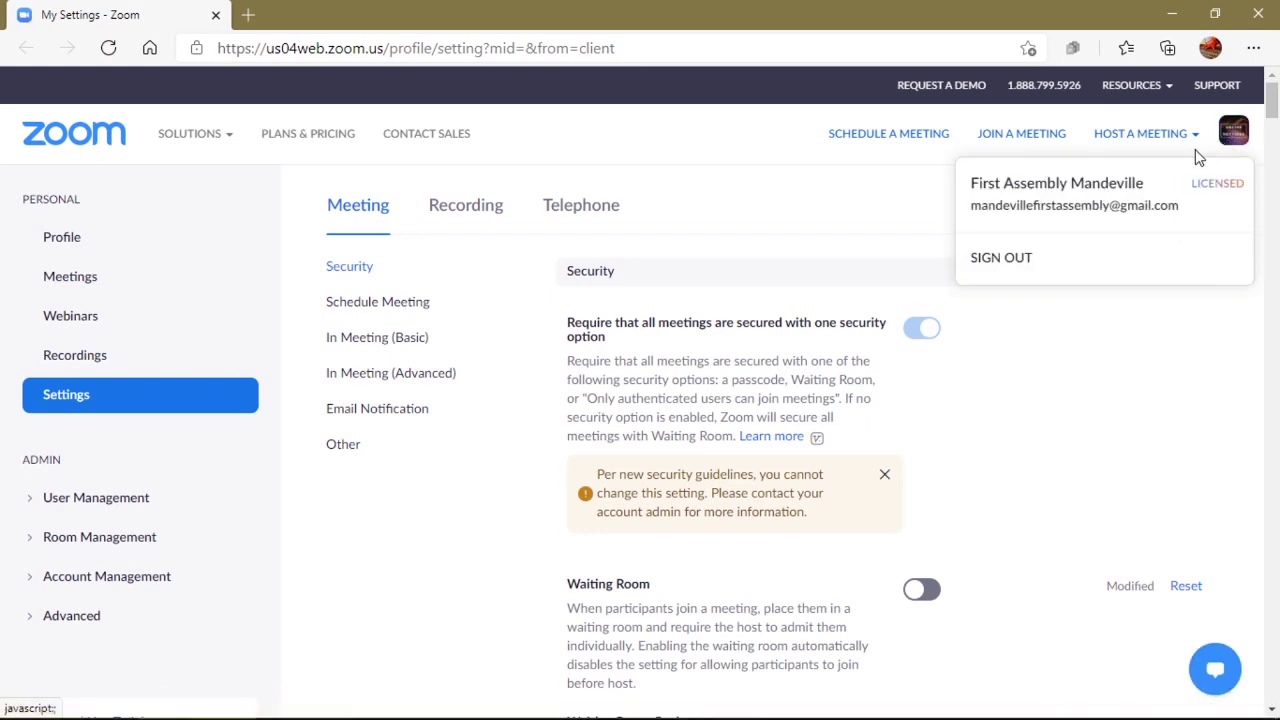
left_click(365, 212)
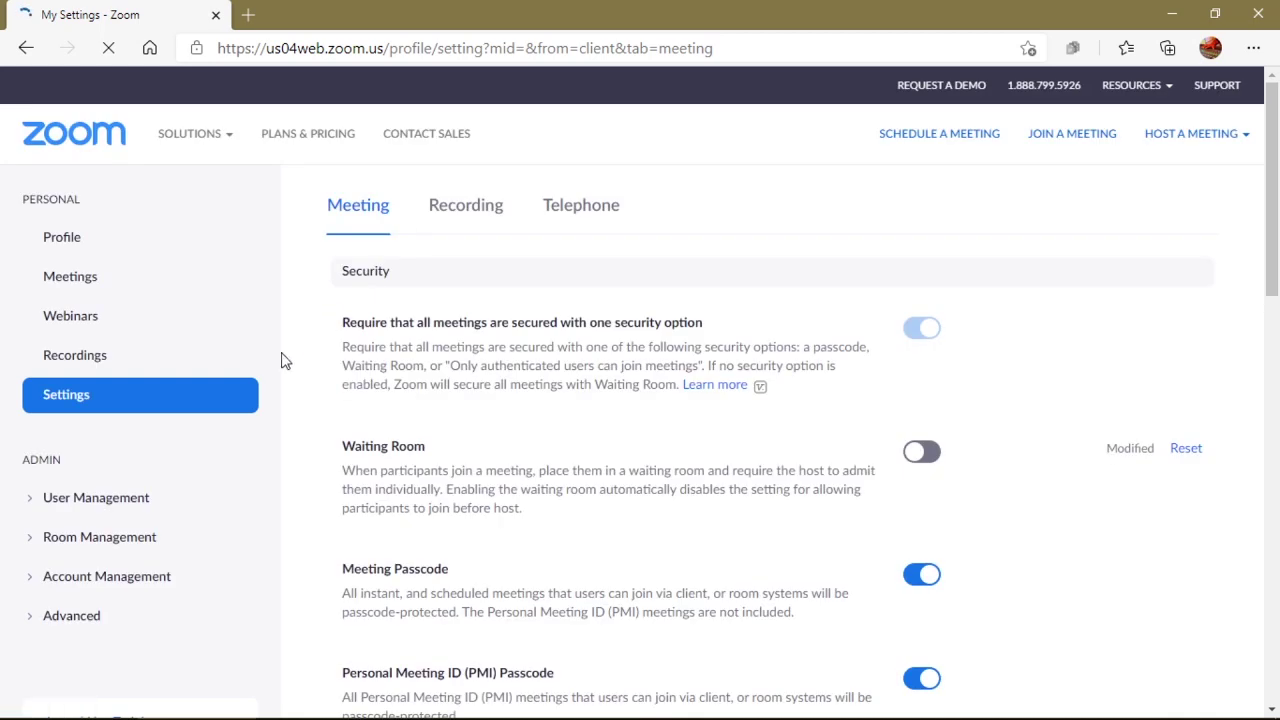
left_click(61, 398)
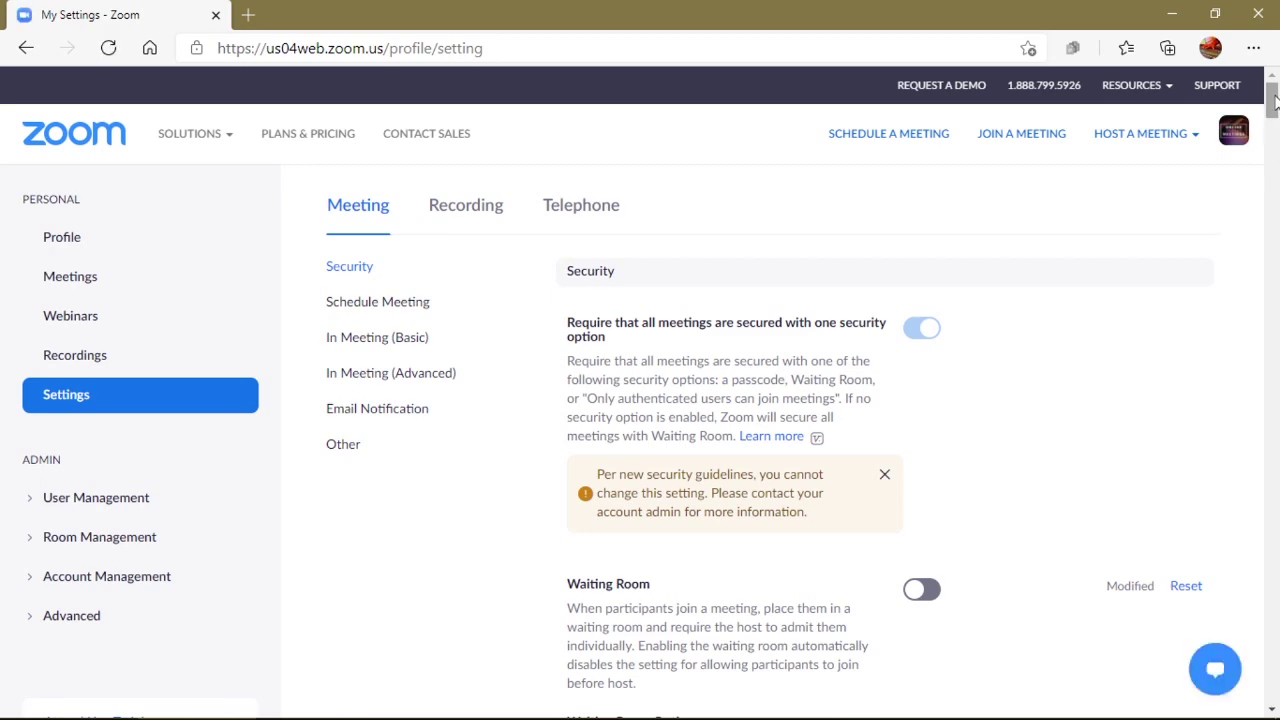
Scroll the web Meeting settings down to In Meeting (Advanced) to review the stereo and original sound options
left_click_drag(1275, 100, 1275, 545)
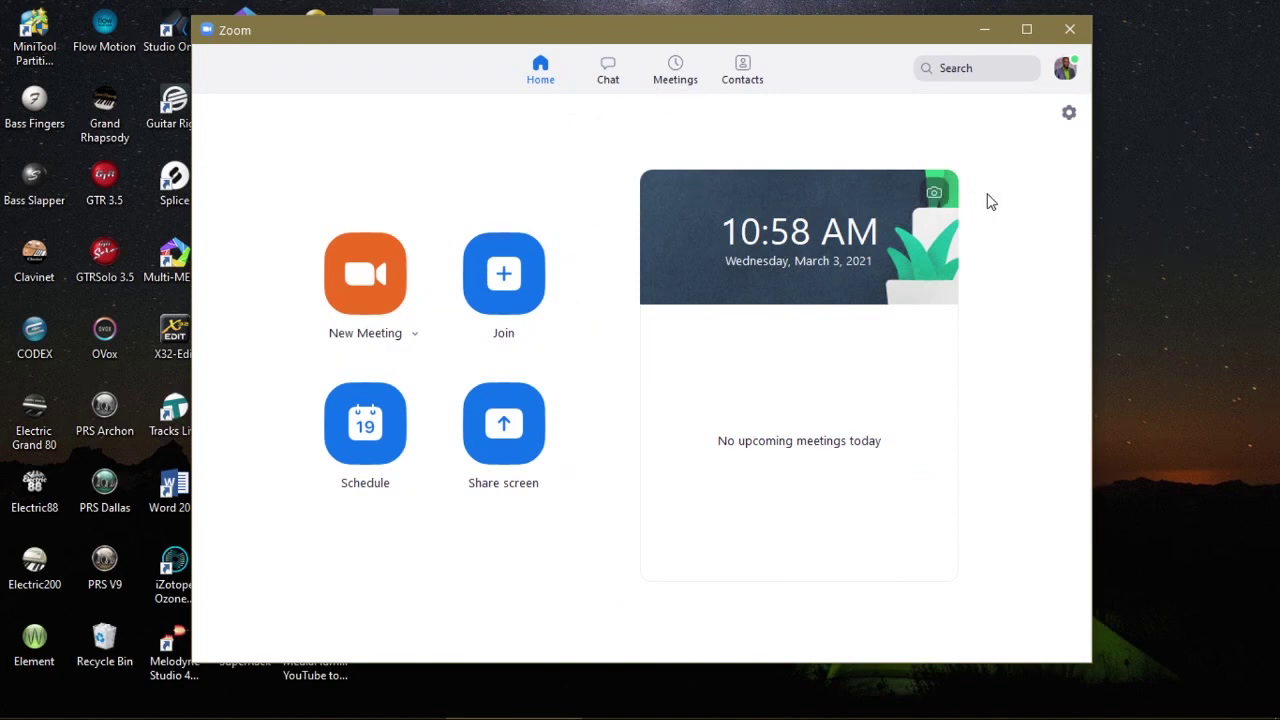
In Audio settings, turn 'Show in-meeting option to Turn On Original Sound' off and back on
left_click(1069, 116)
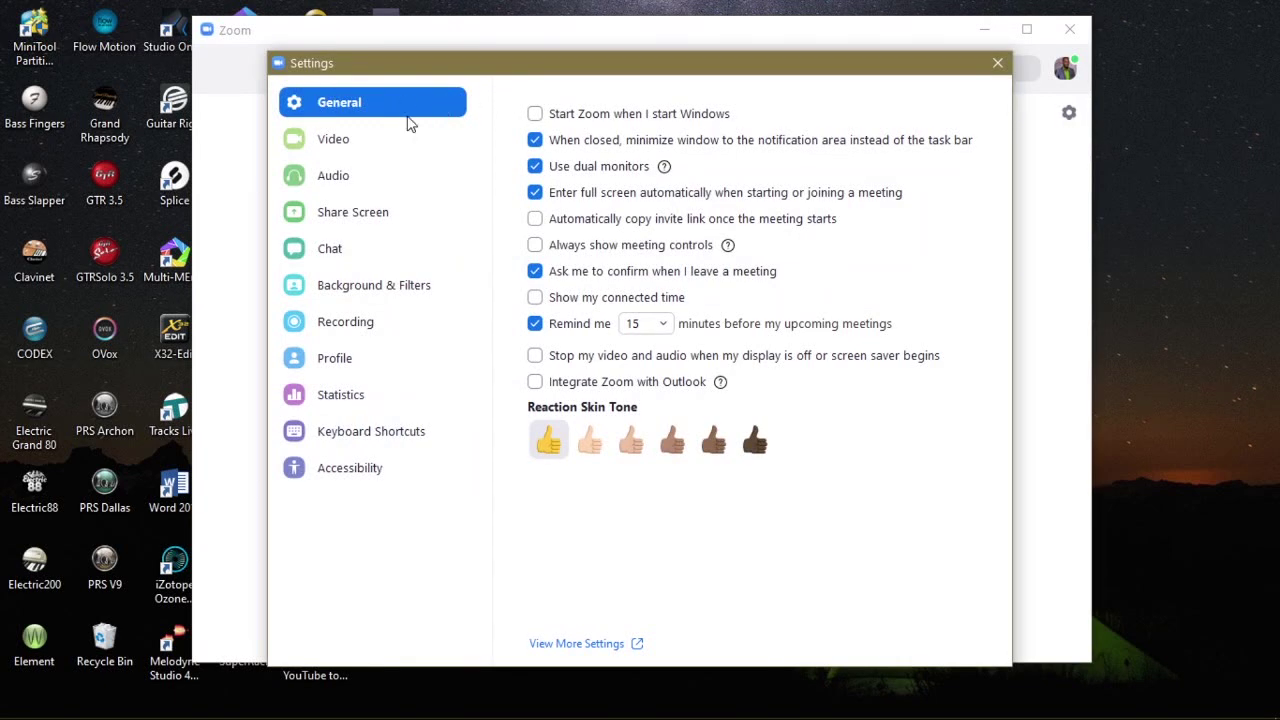
left_click(332, 180)
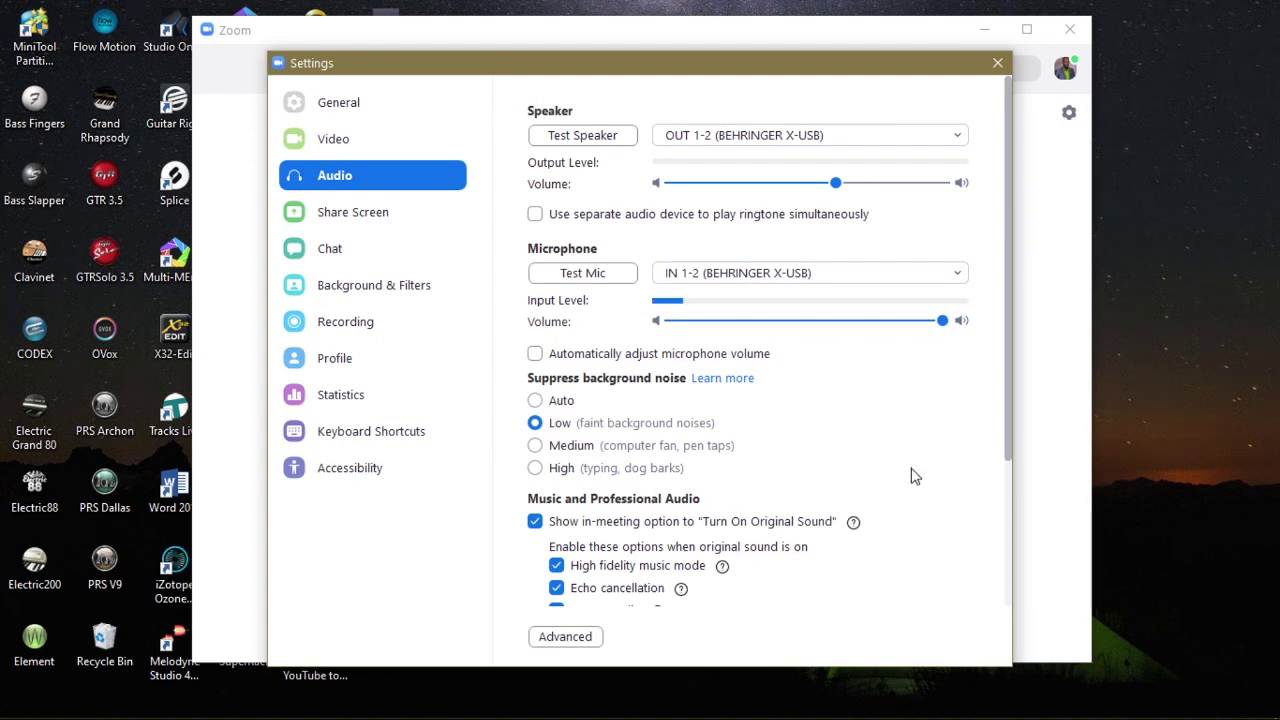
scroll(913, 476, "down", 2)
scroll(913, 476, "up", 1)
scroll(913, 476, "down", 3)
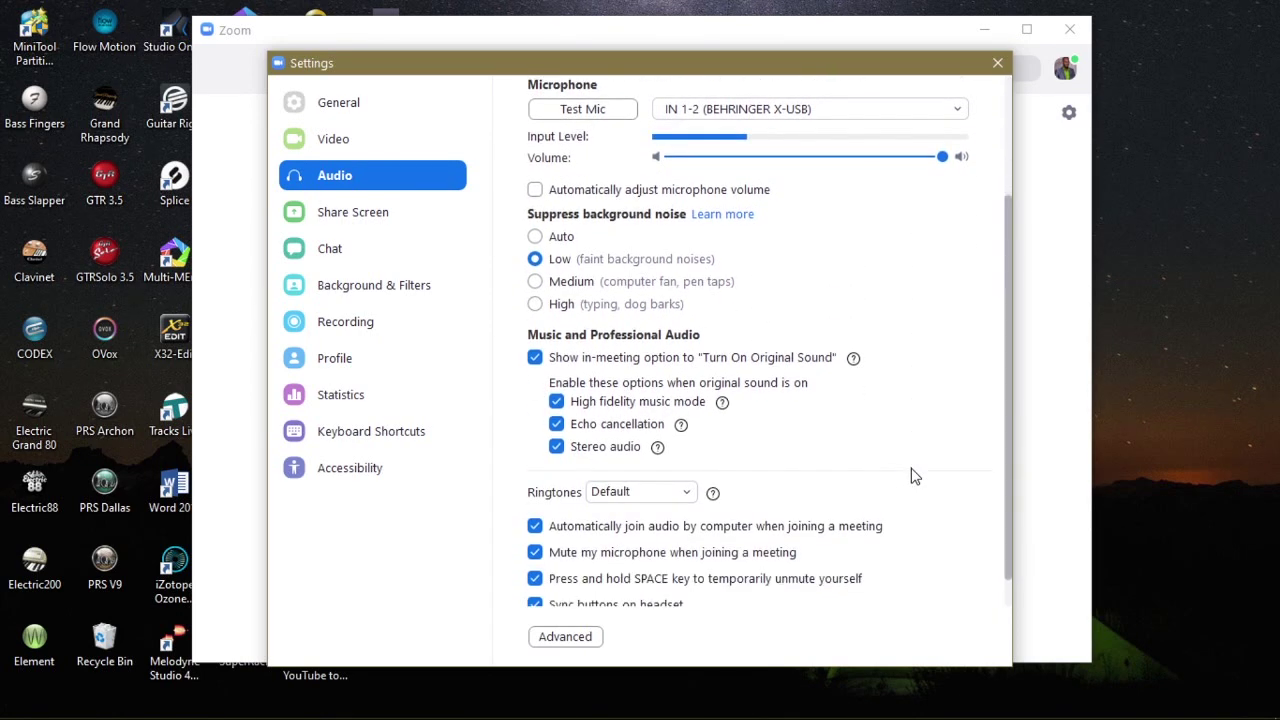
scroll(913, 476, "up", 1)
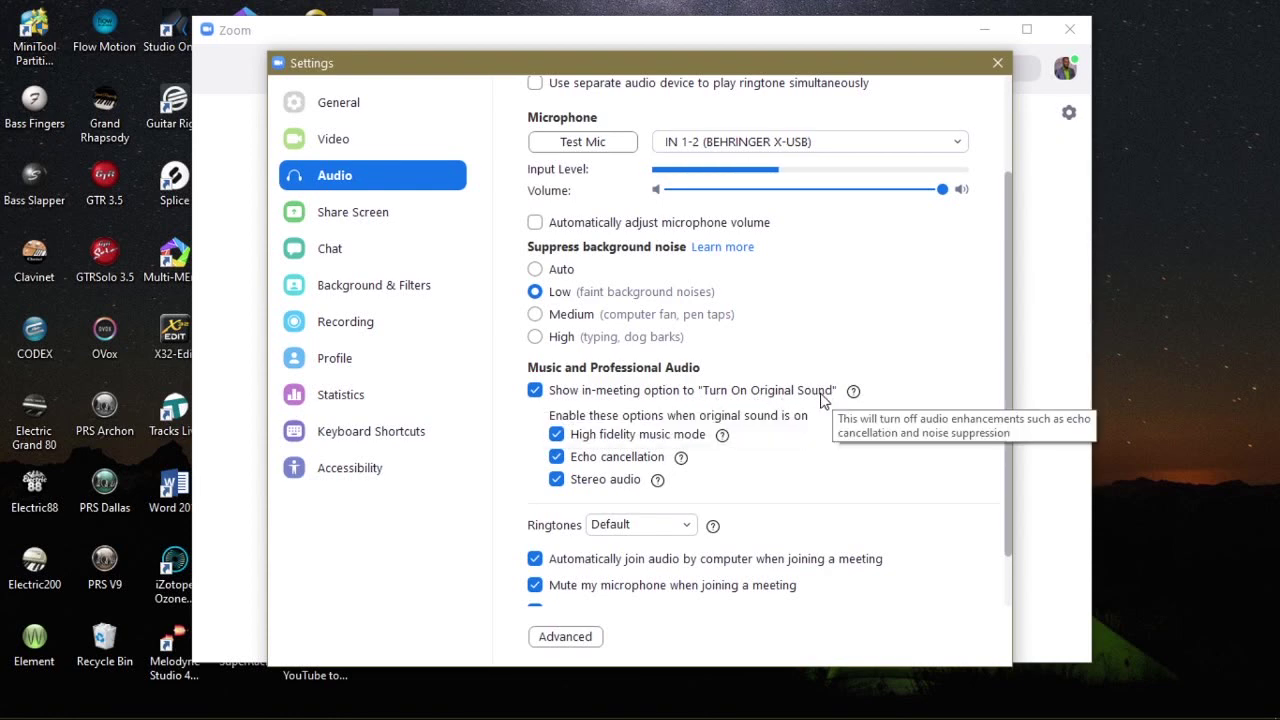
left_click(535, 392)
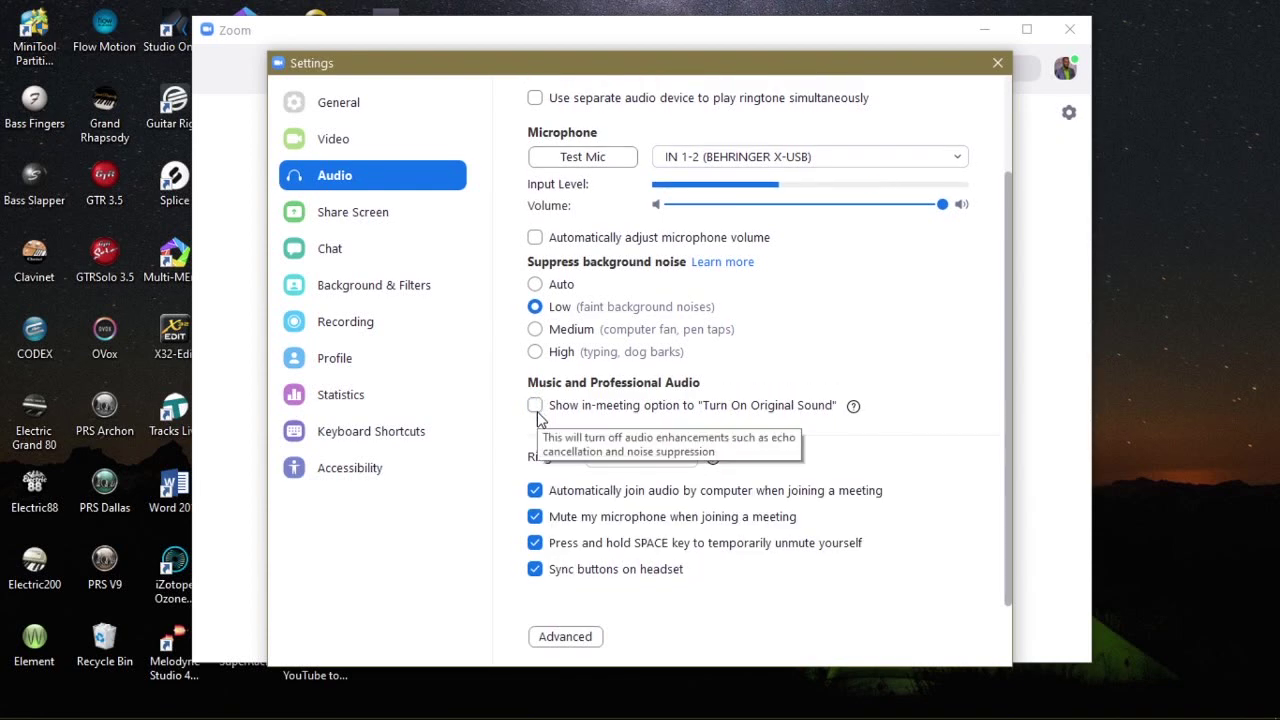
left_click(537, 412)
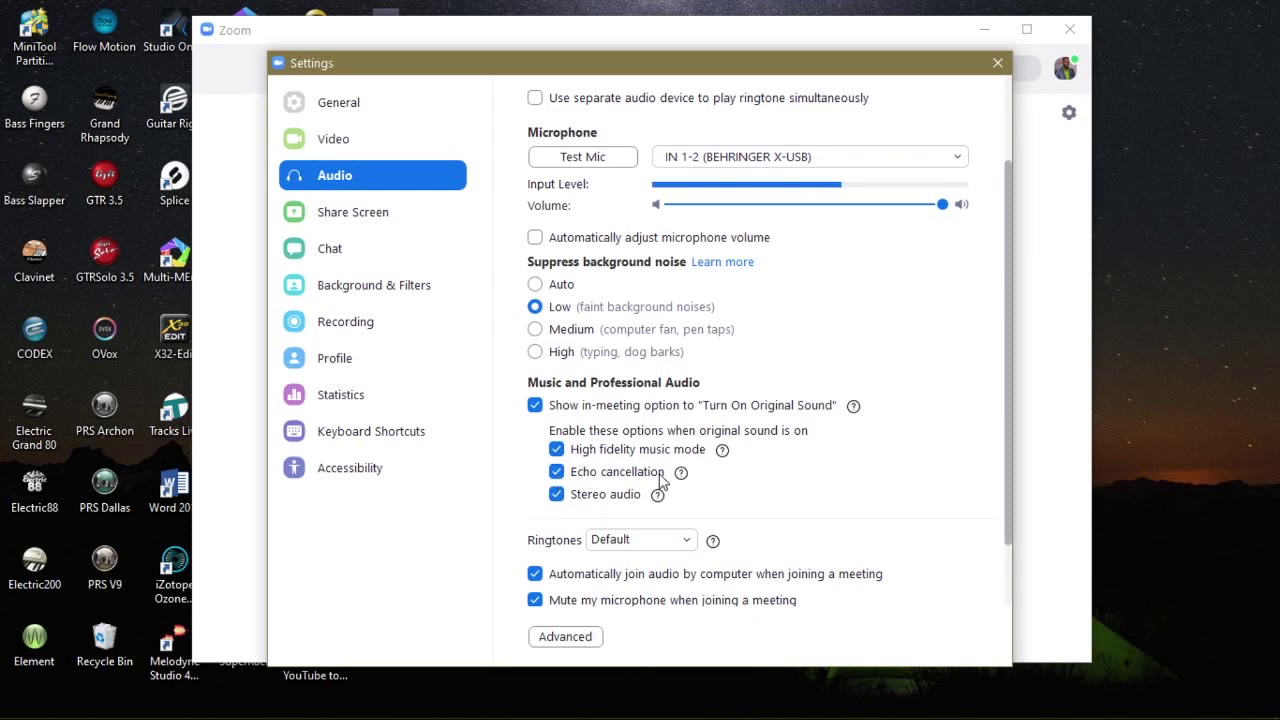
left_click(557, 474)
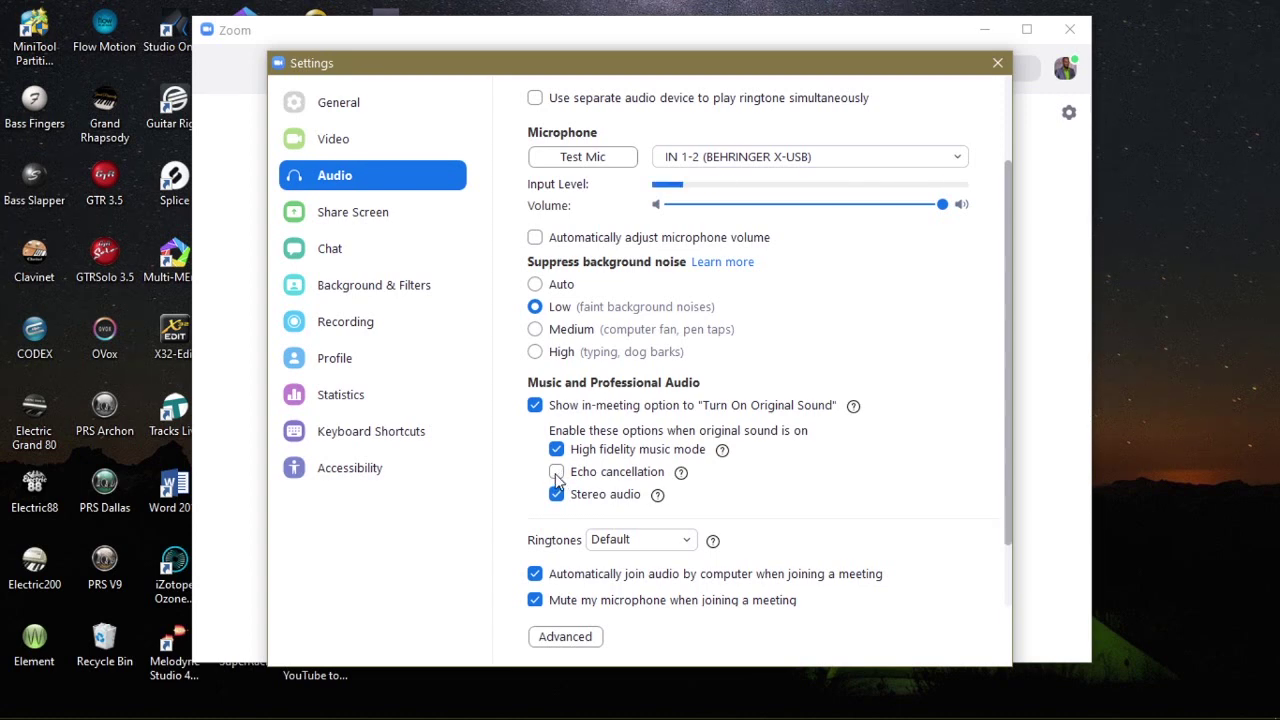
left_click(557, 472)
Uncheck Original Sound's echo cancellation, leaving stereo audio enabled
left_click(557, 473)
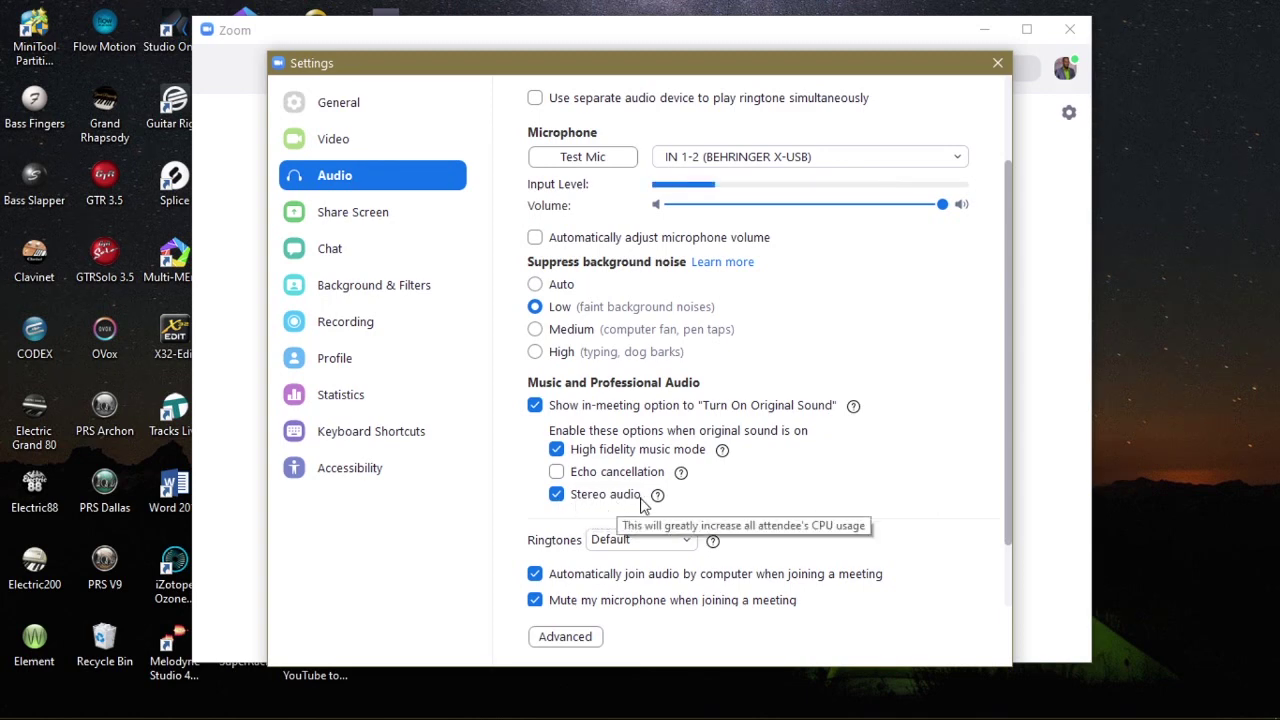
left_click(557, 496)
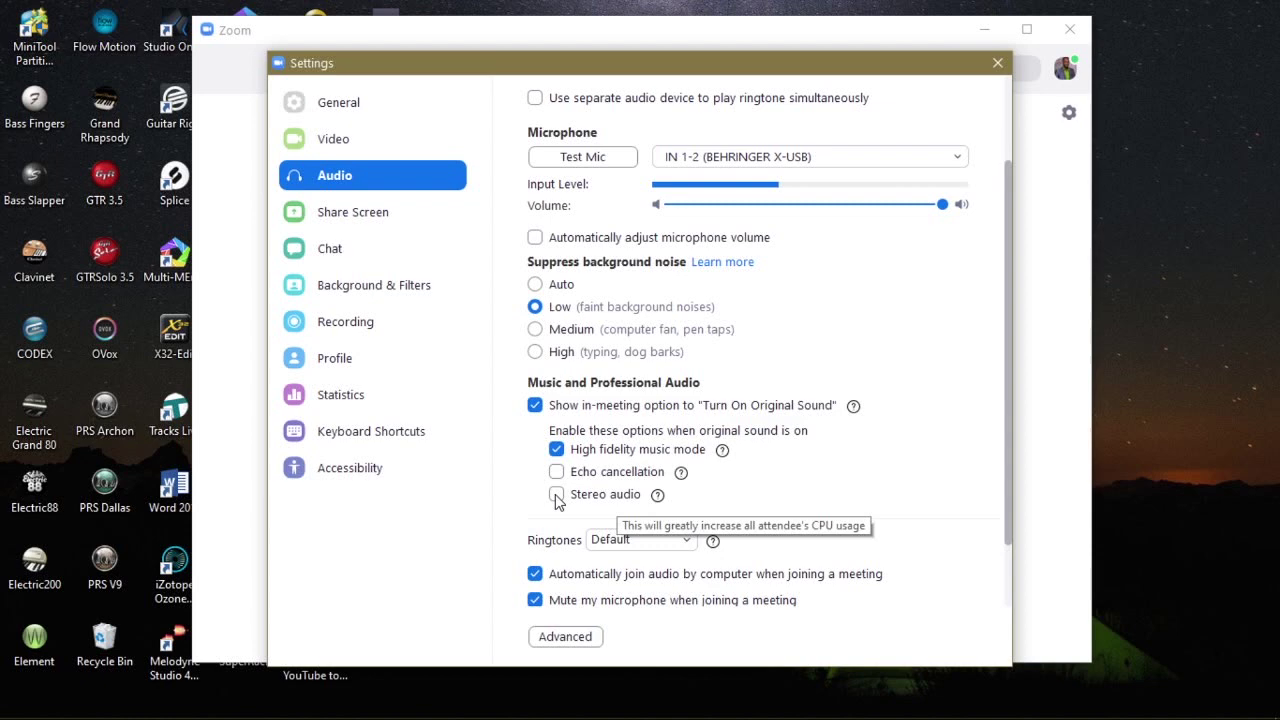
left_click(557, 496)
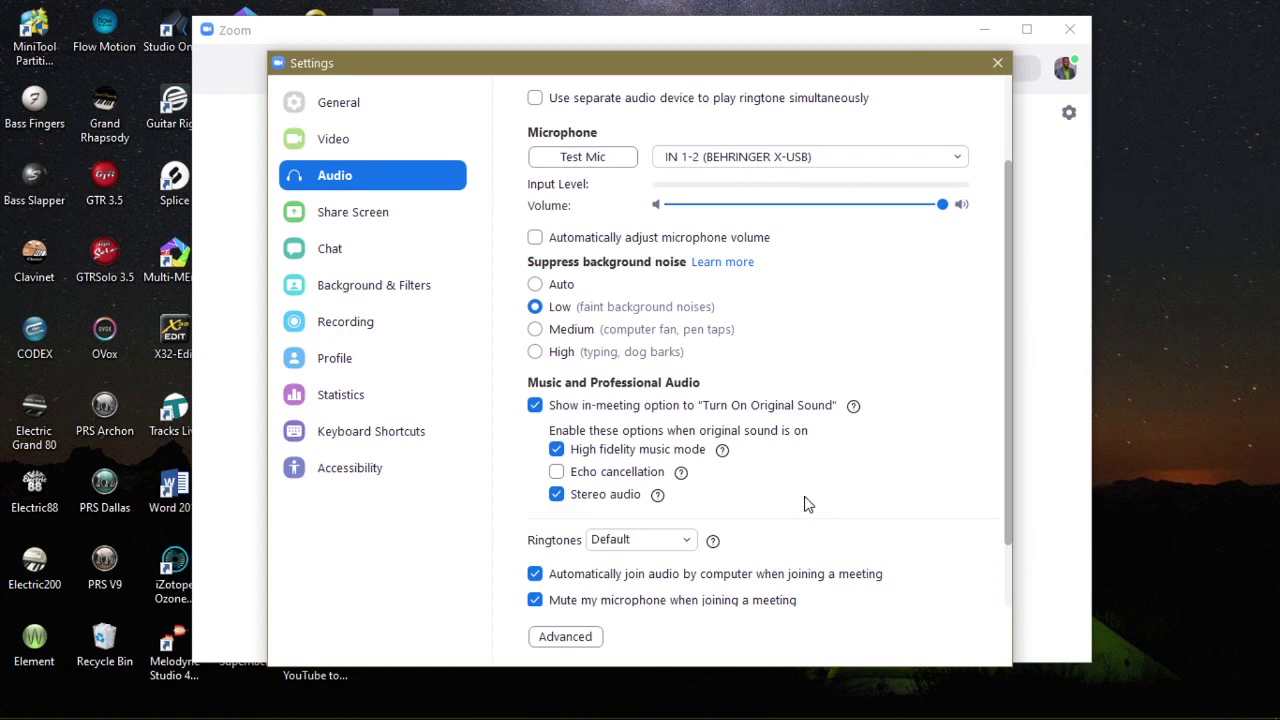
scroll(806, 503, "down", 1)
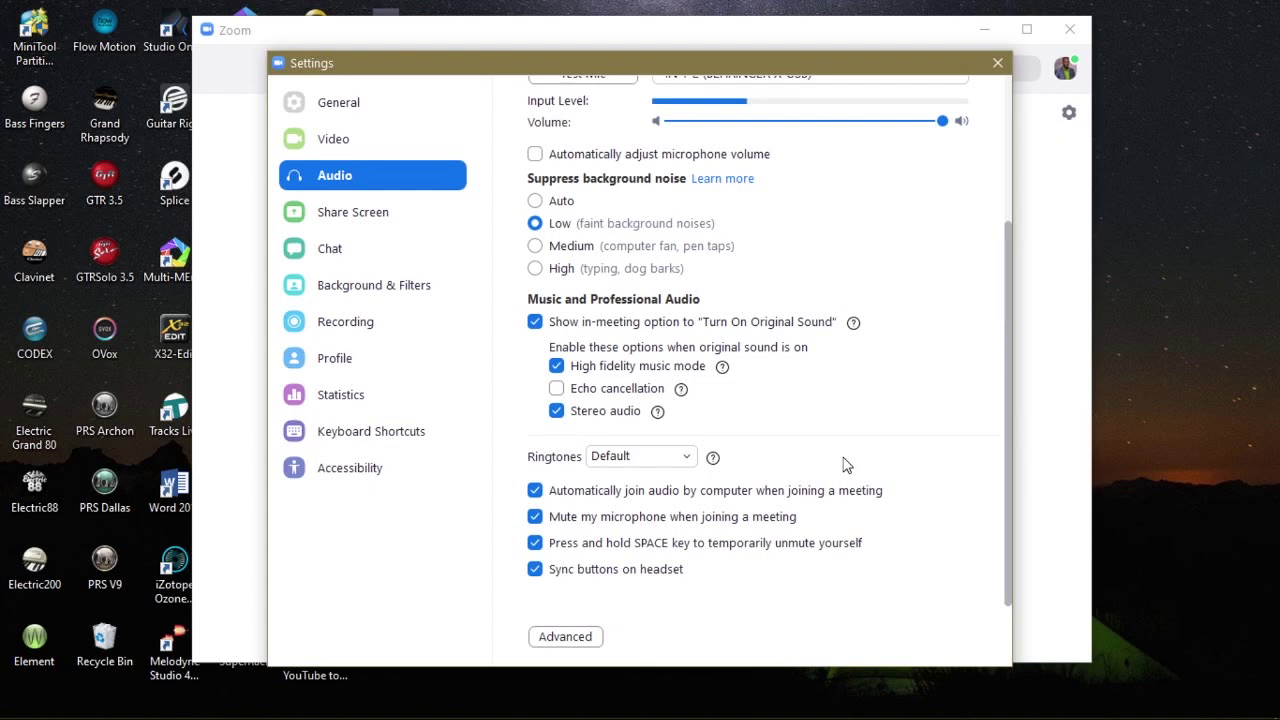
scroll(529, 366, "up", 2)
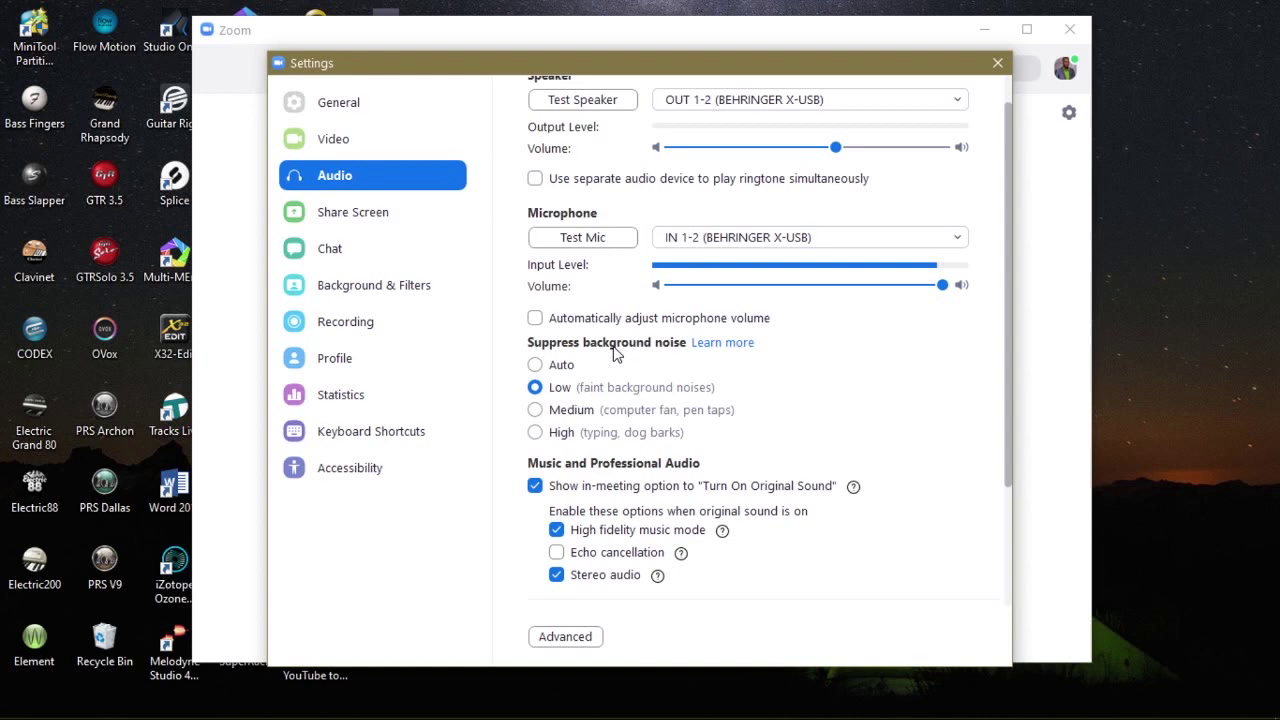
Keep background noise suppression on Low after briefly trying Auto
left_click(537, 367)
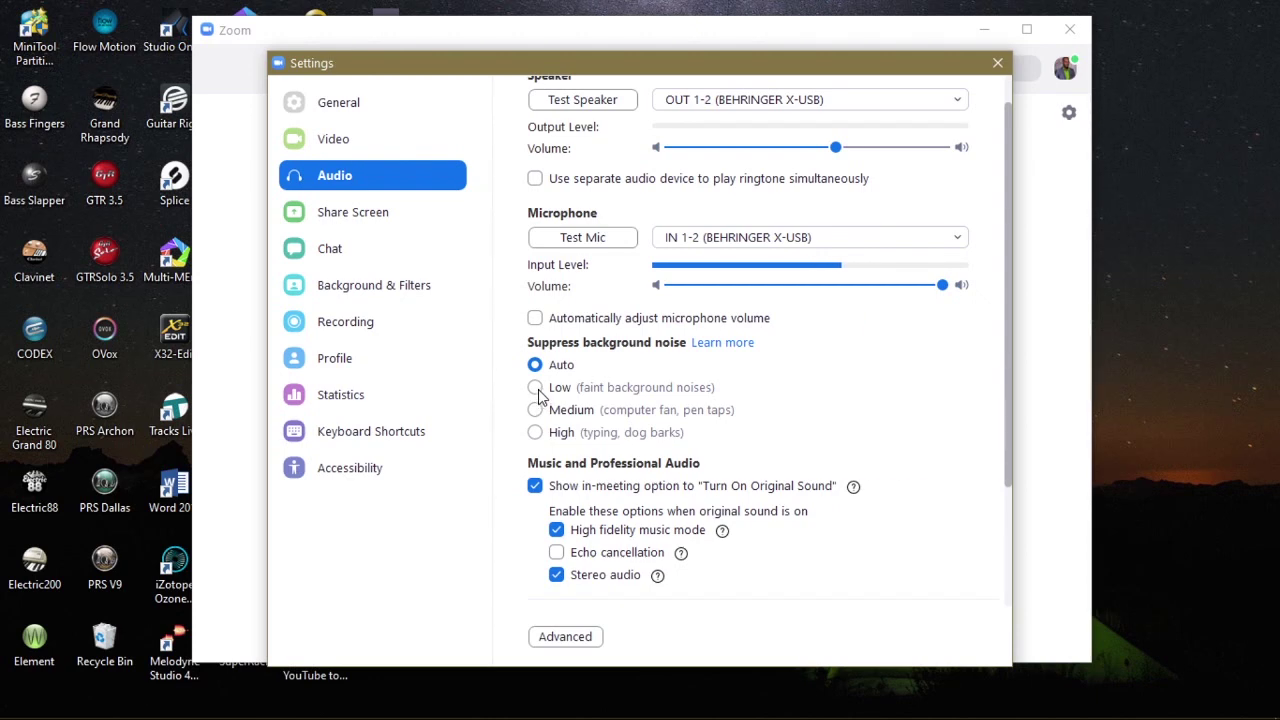
left_click(549, 392)
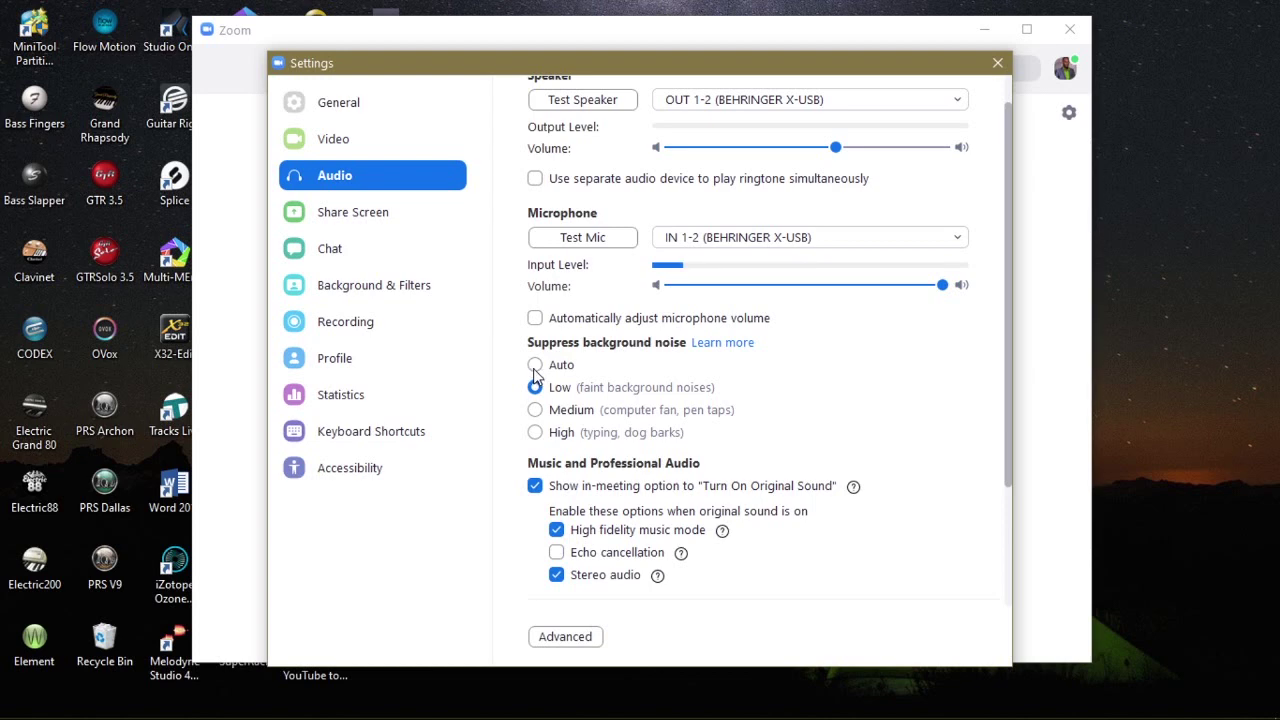
scroll(858, 438, "up", 1)
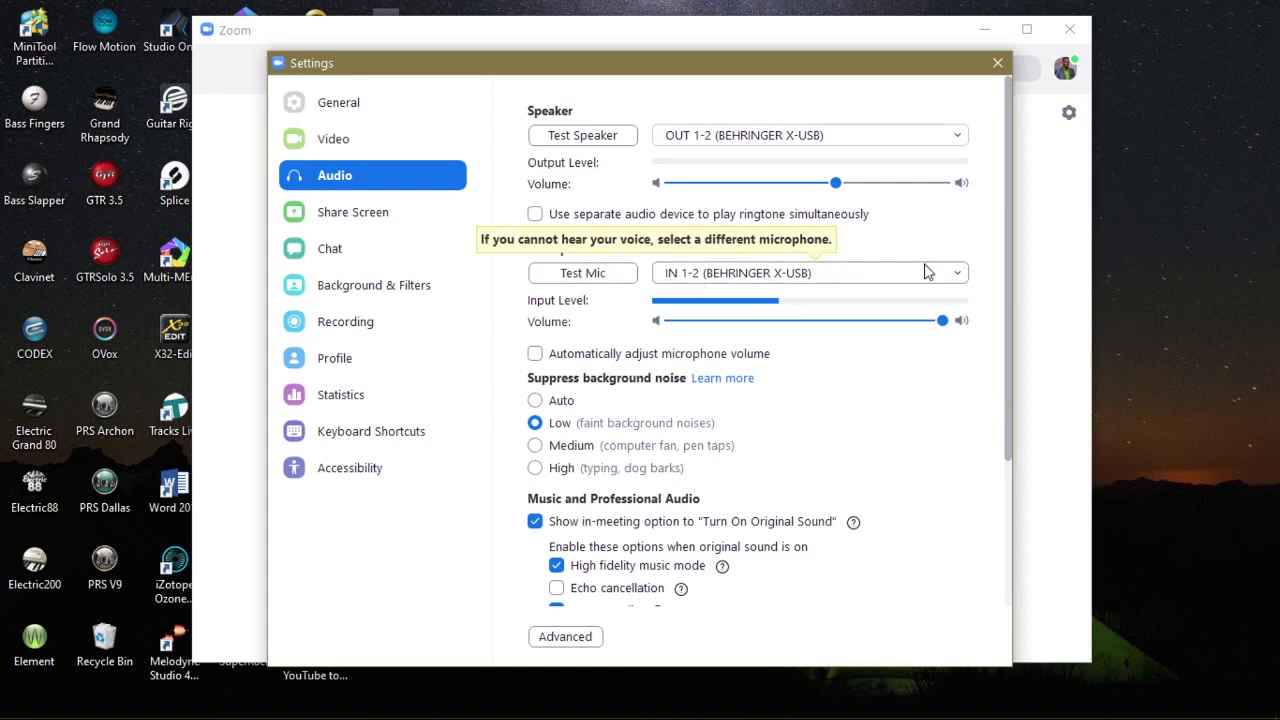
left_click(957, 276)
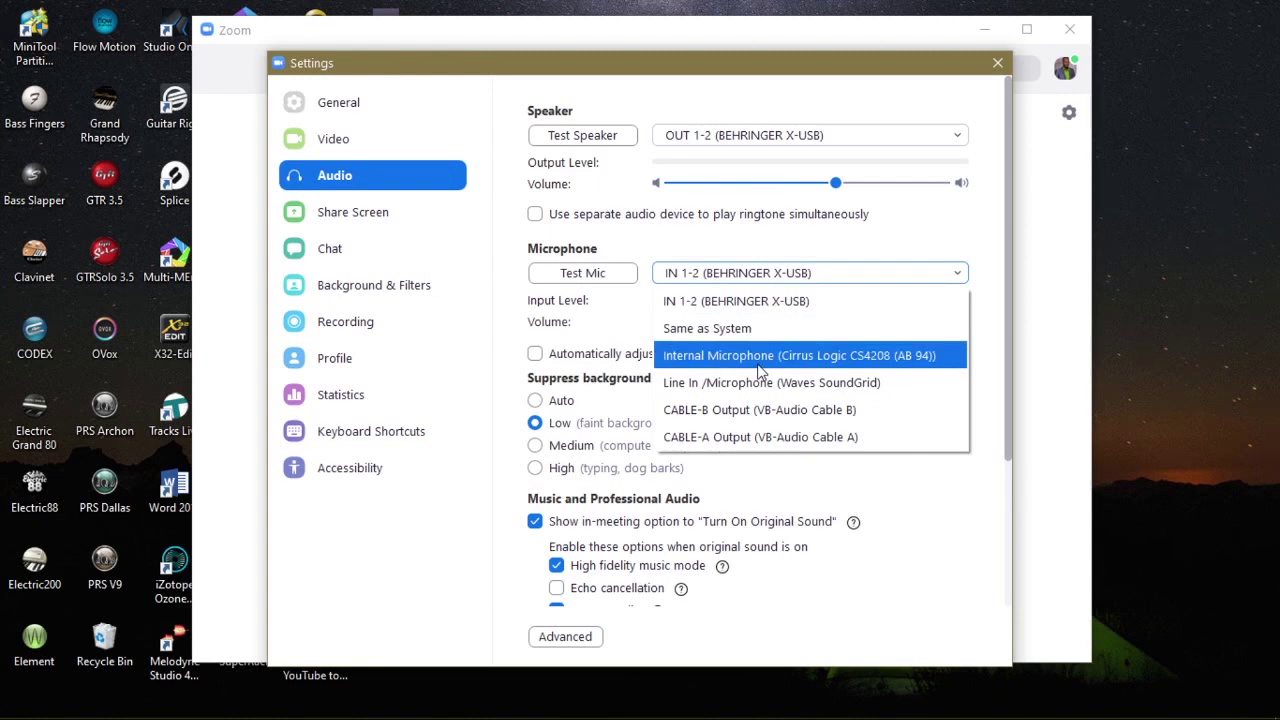
left_click(959, 136)
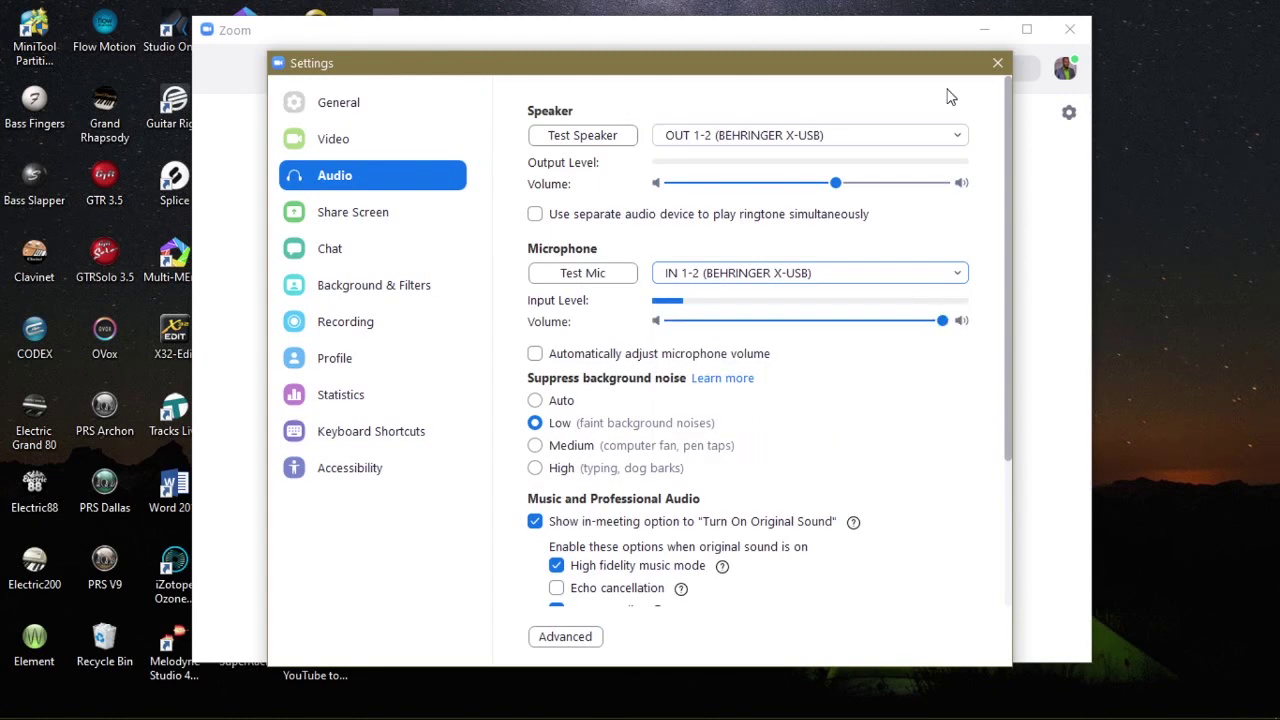
left_click(959, 139)
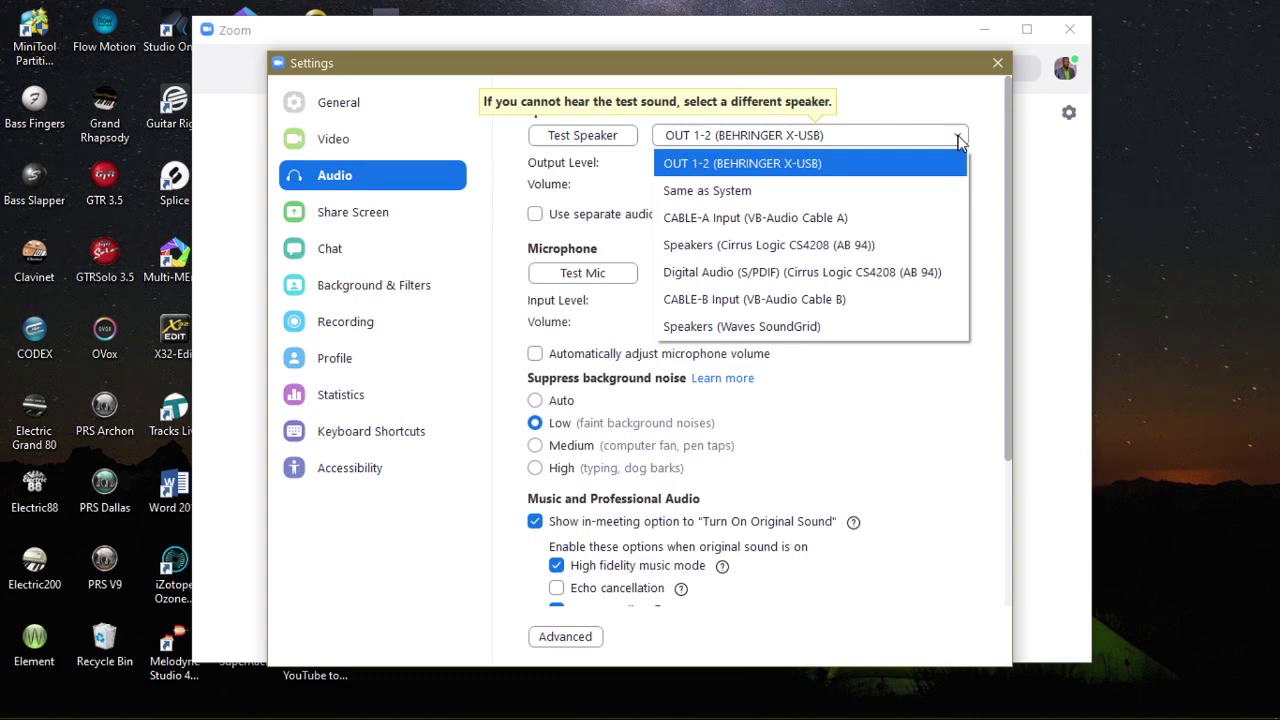
left_click(958, 140)
scroll(923, 434, "down", 3)
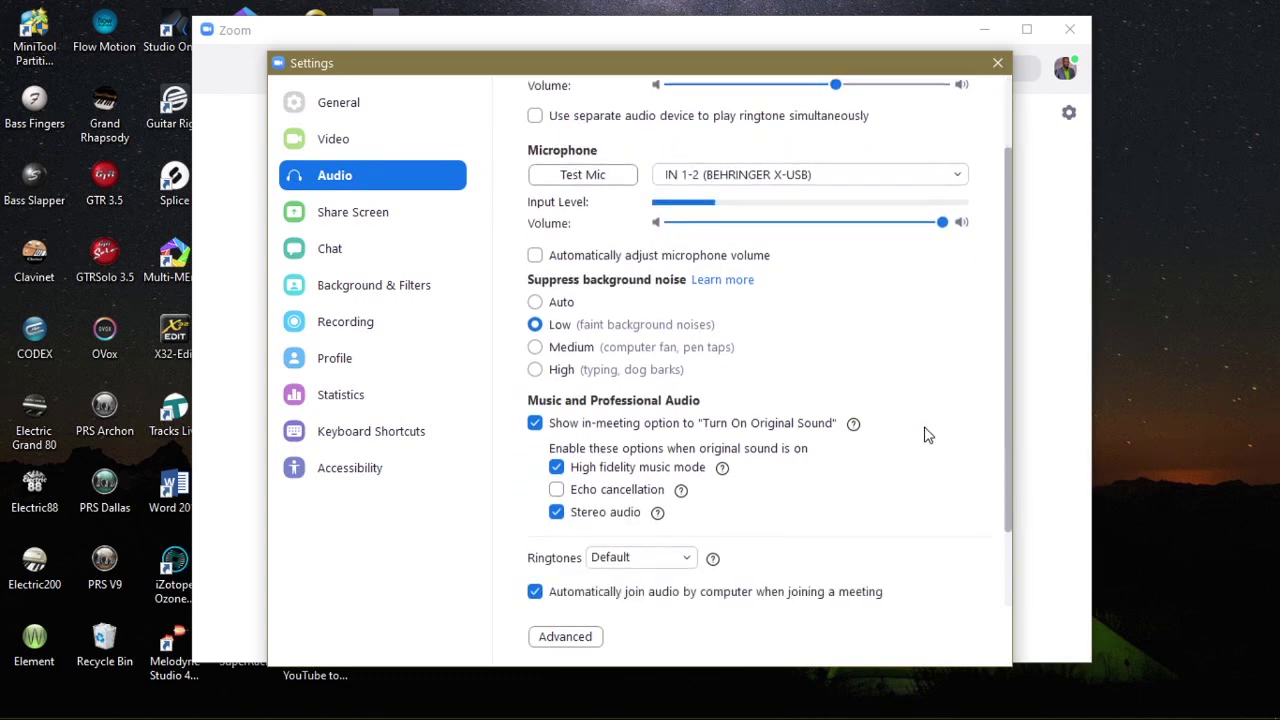
scroll(925, 435, "down", 2)
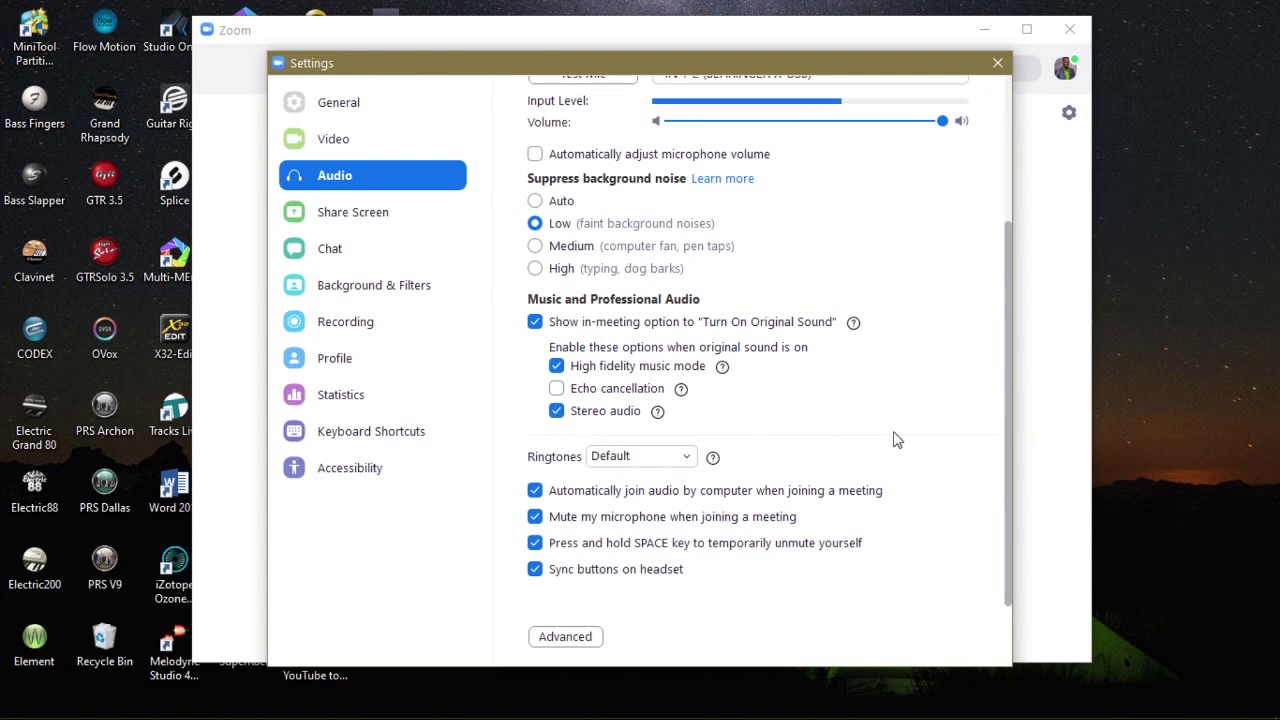
scroll(927, 308, "up", 4)
scroll(574, 431, "down", 3)
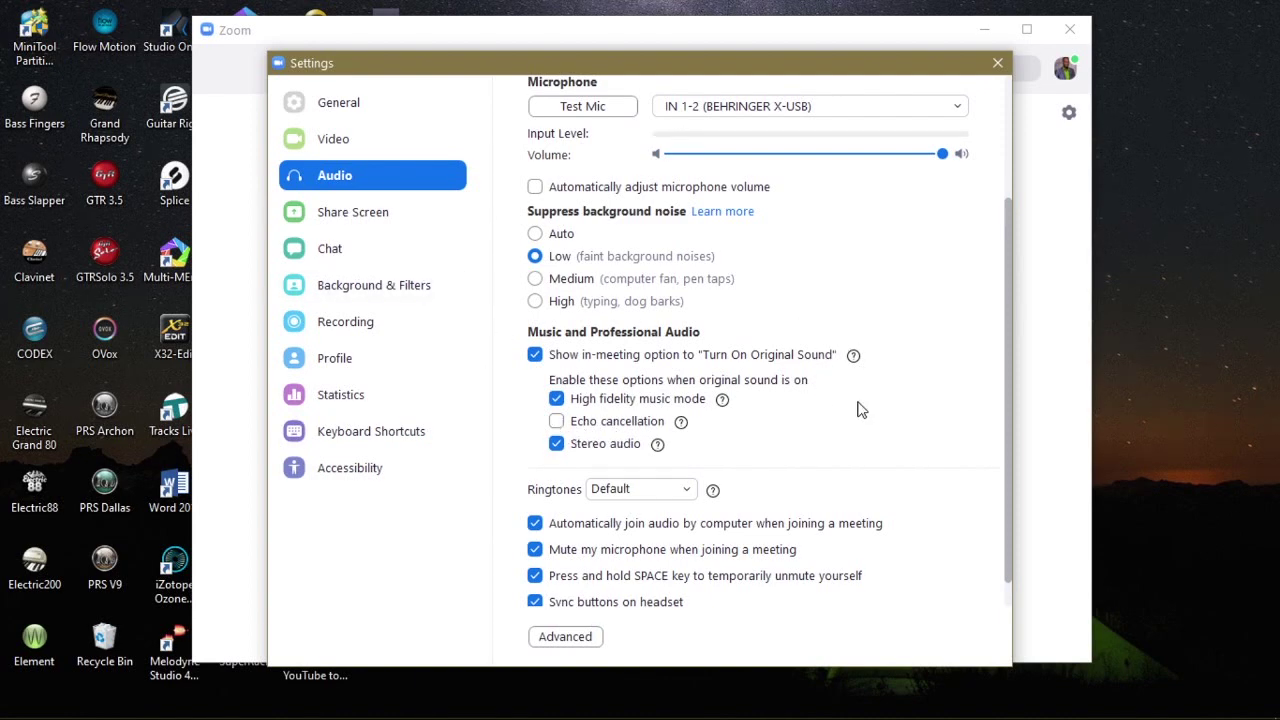
scroll(863, 412, "down", 1)
scroll(900, 437, "up", 5)
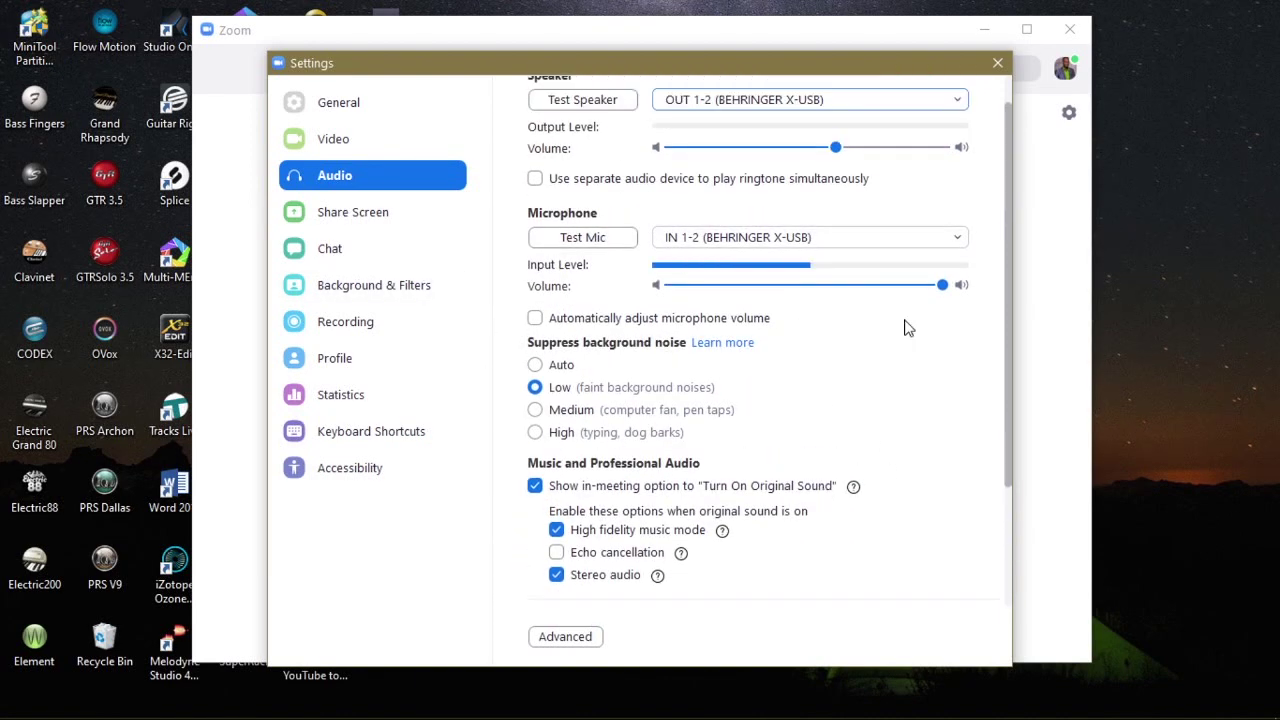
Close Settings and browse the recorded meetings on the Meetings page
left_click(998, 64)
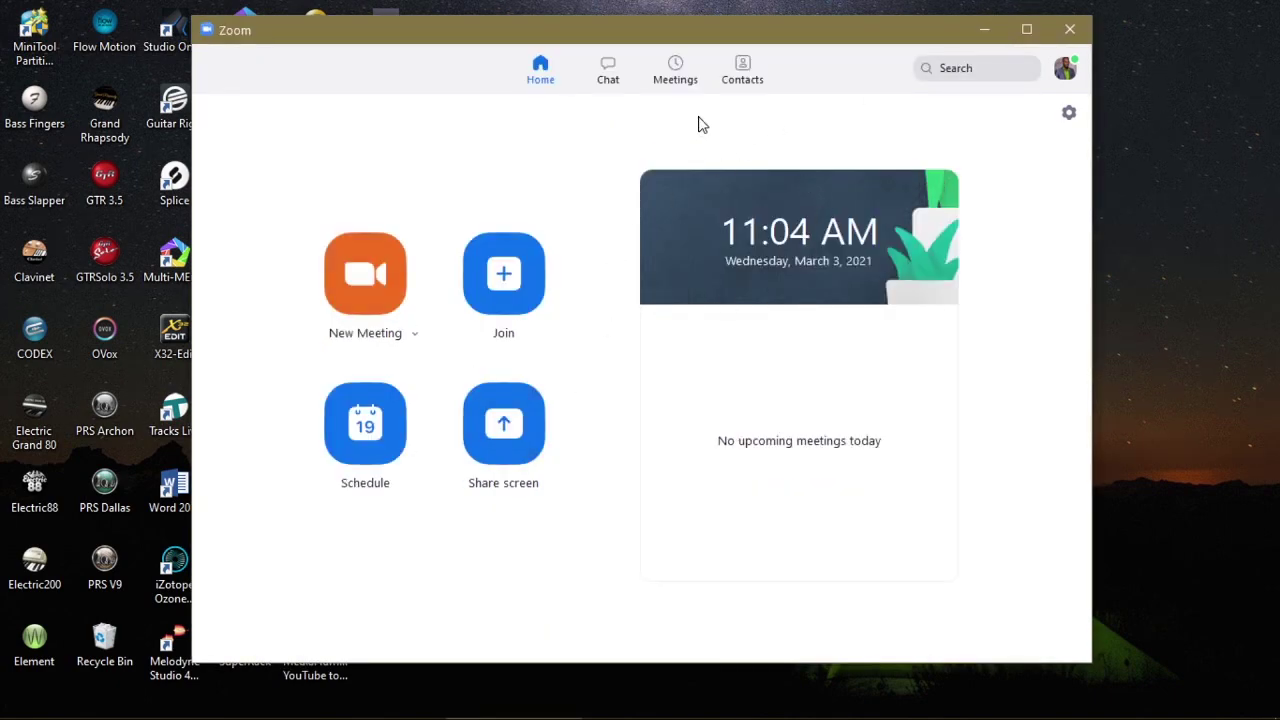
left_click(677, 68)
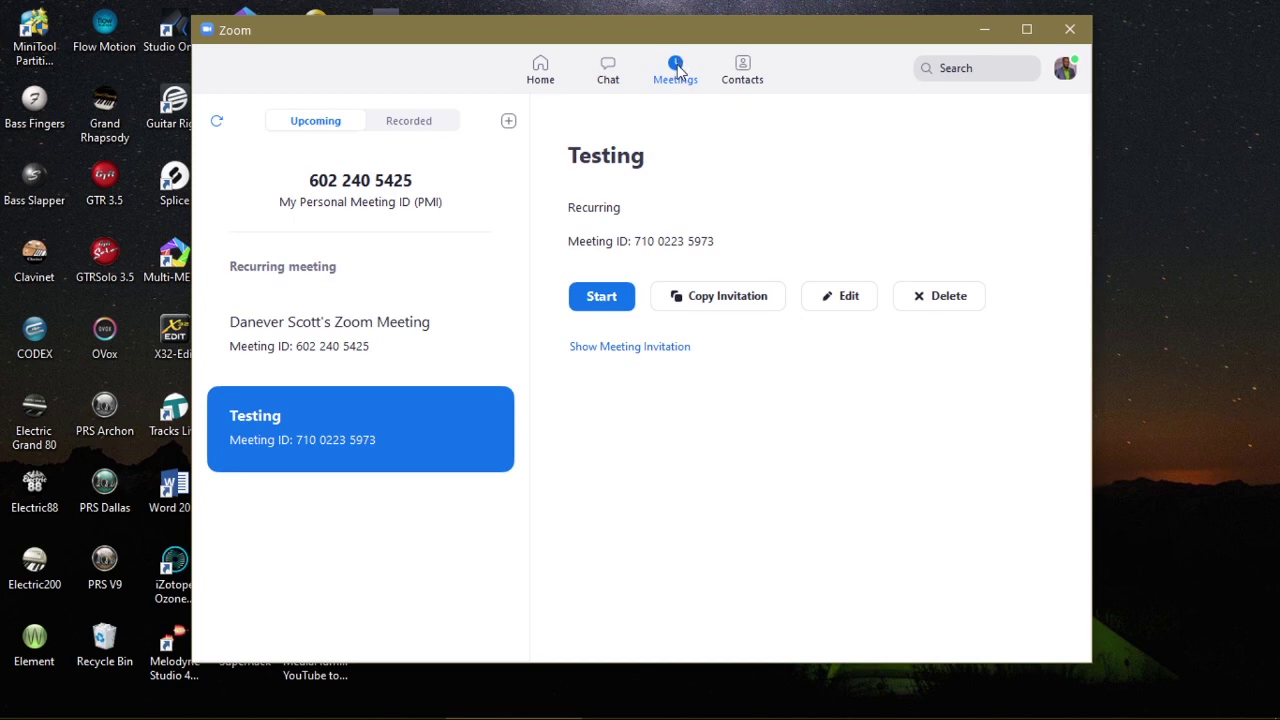
left_click(413, 123)
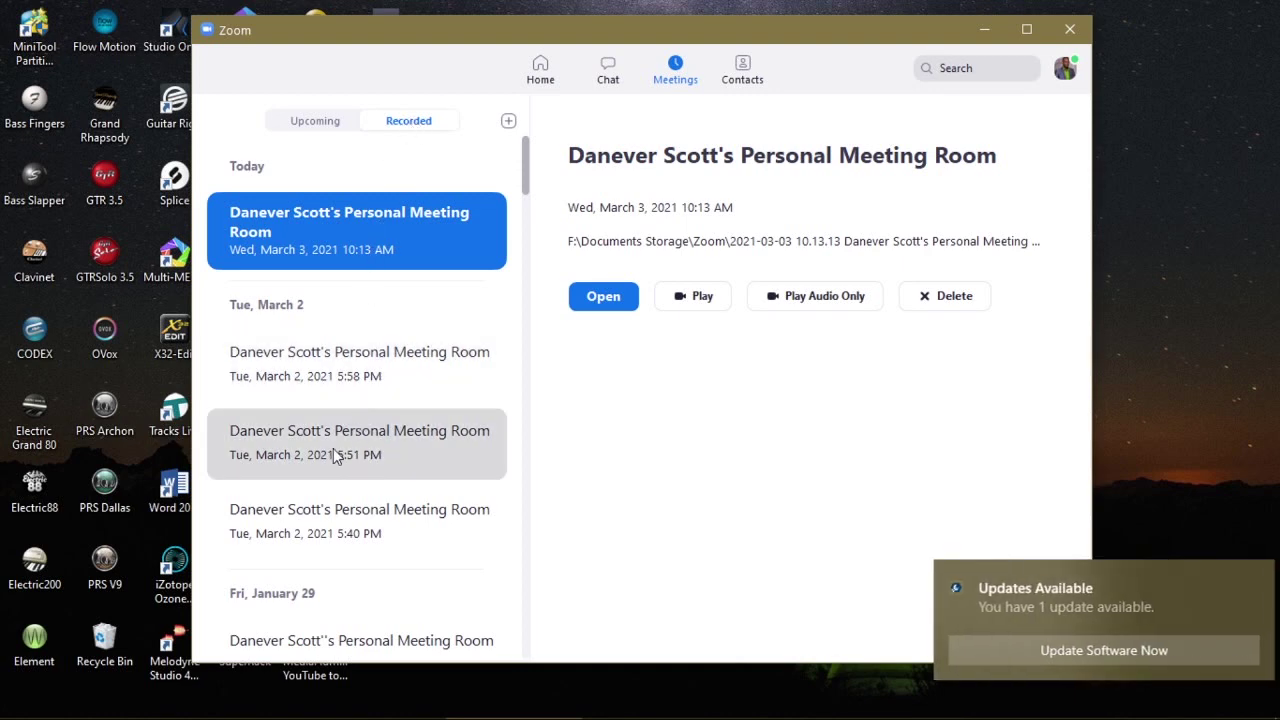
scroll(334, 494, "down", 3)
scroll(334, 496, "down", 2)
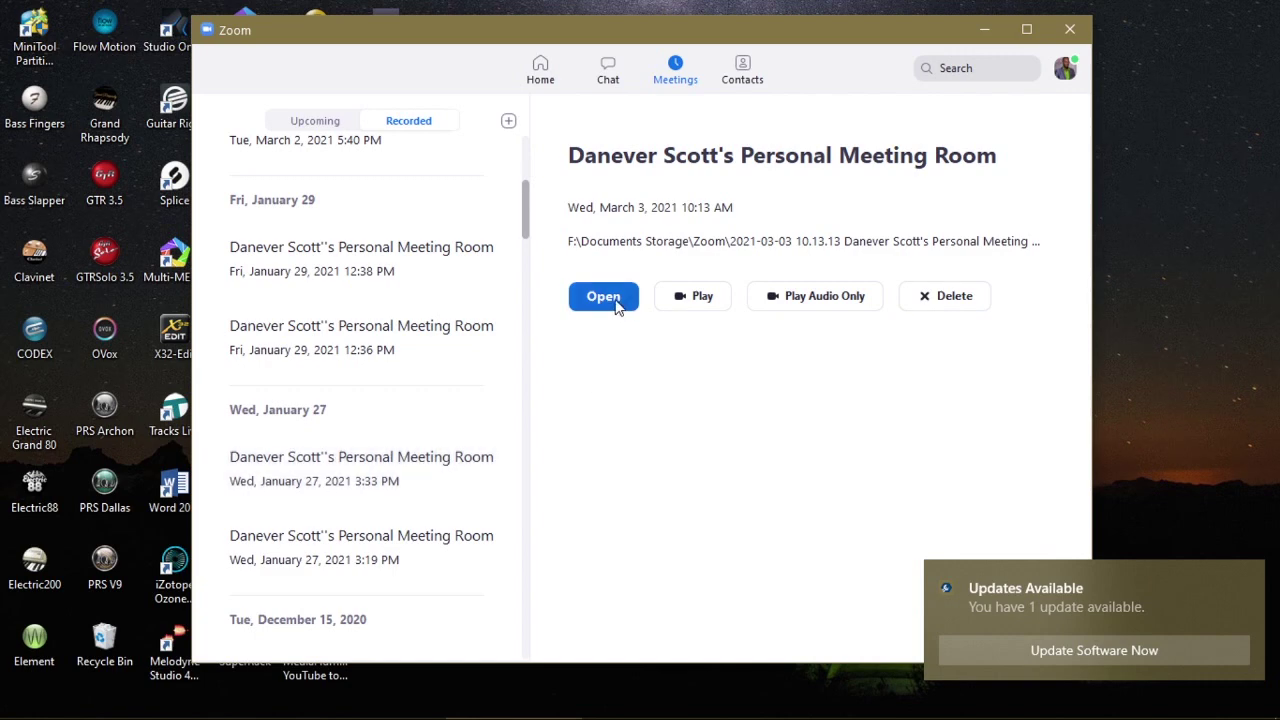
View the January 29 12:36 PM recording, then return to the upcoming Testing meeting
left_click(358, 337)
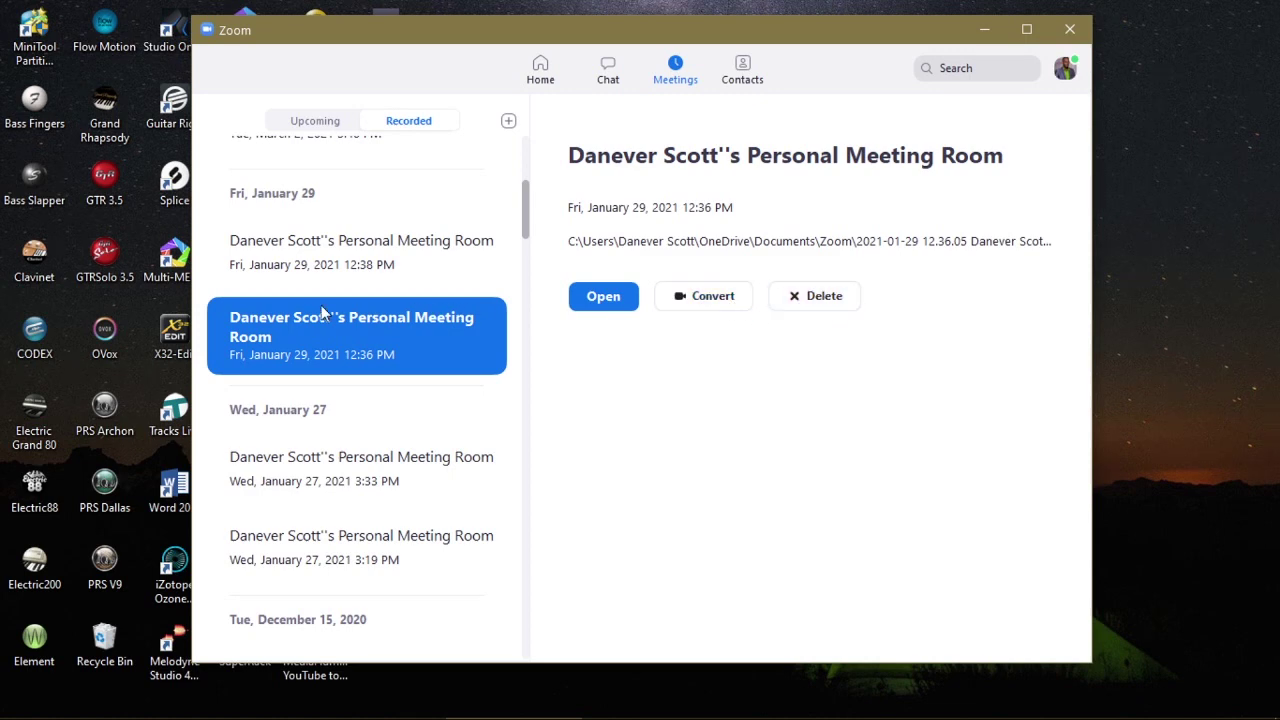
scroll(323, 314, "up", 4)
left_click(316, 122)
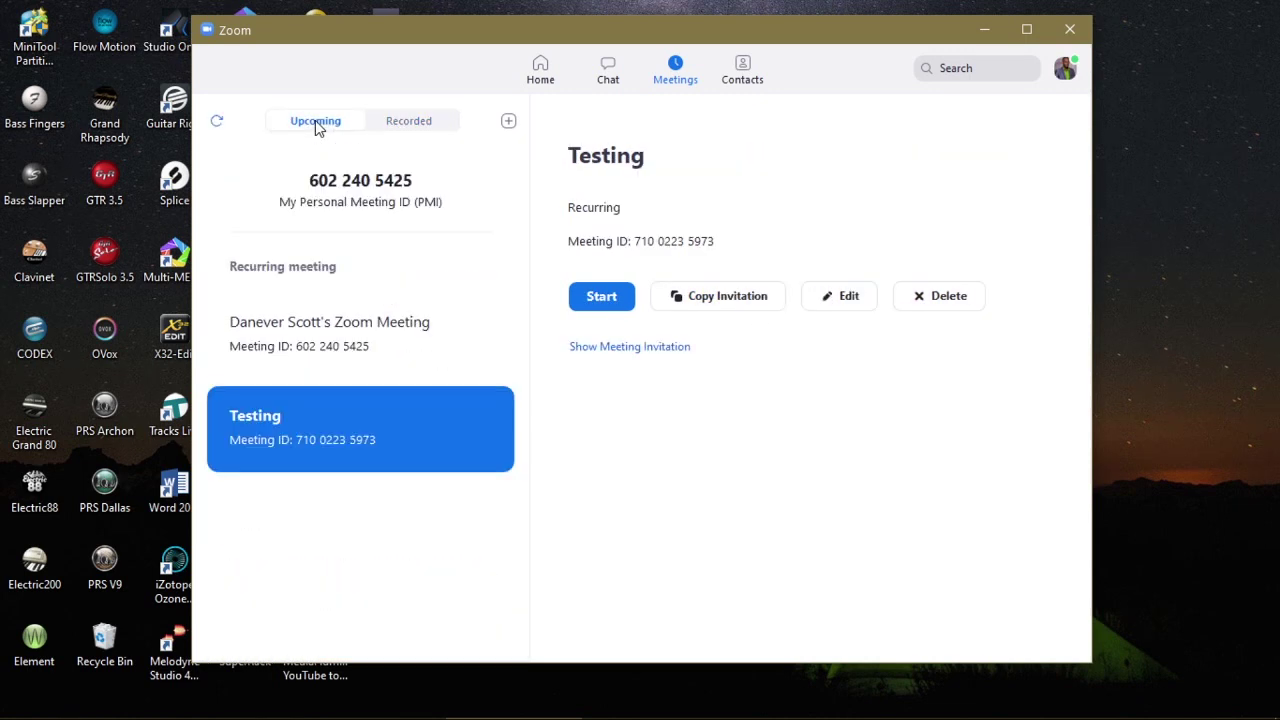
left_click(311, 340)
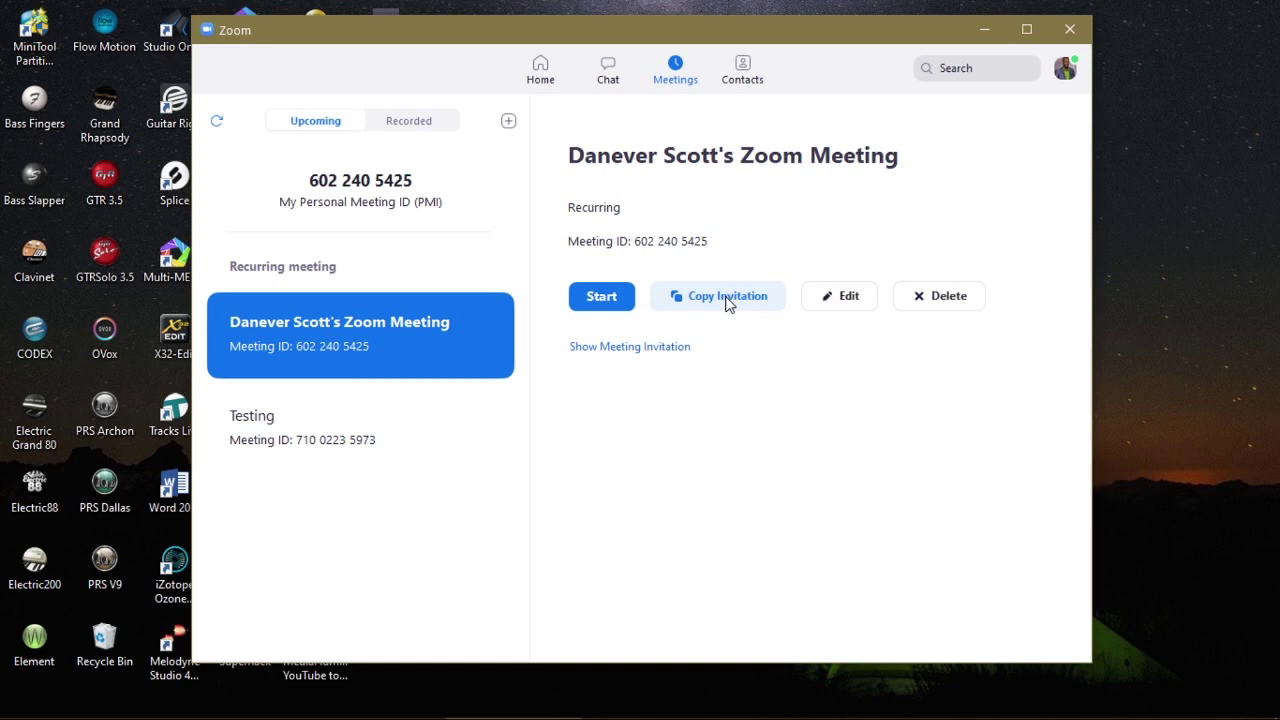
left_click(490, 430)
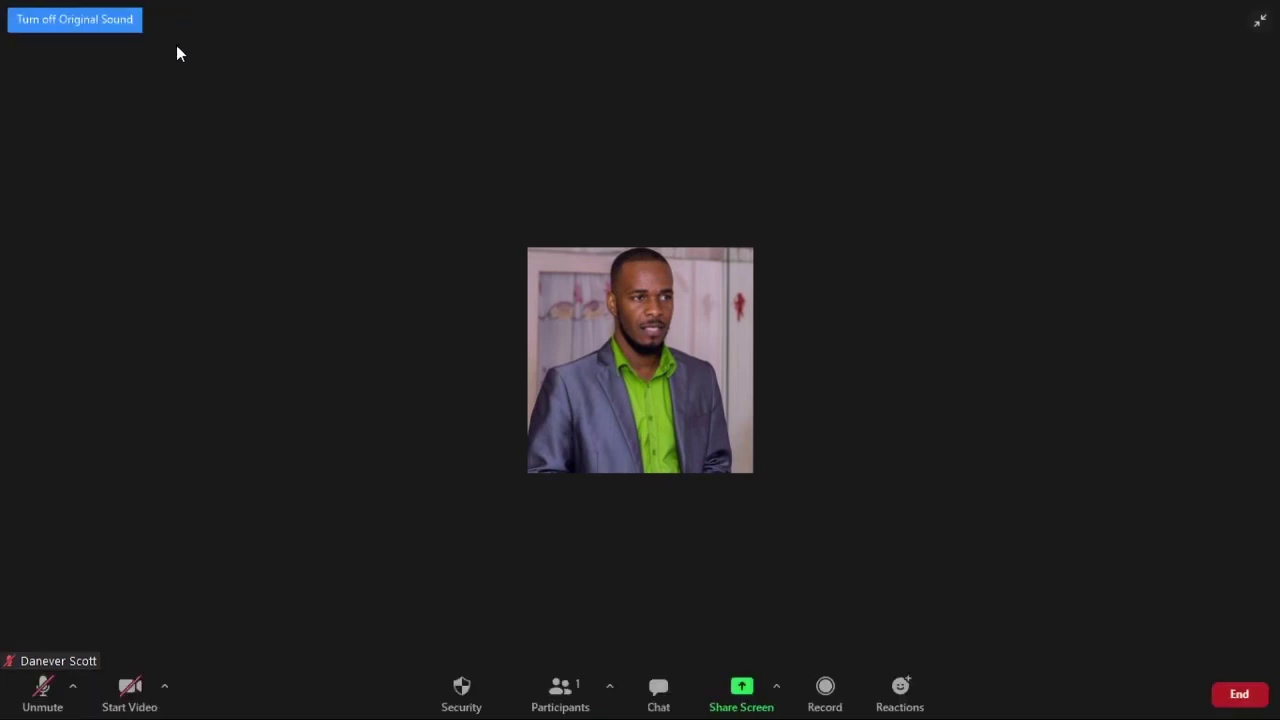
Keep IN 1-2 (BEHRINGER X-USB) as the Original Sound microphone
left_click(180, 21)
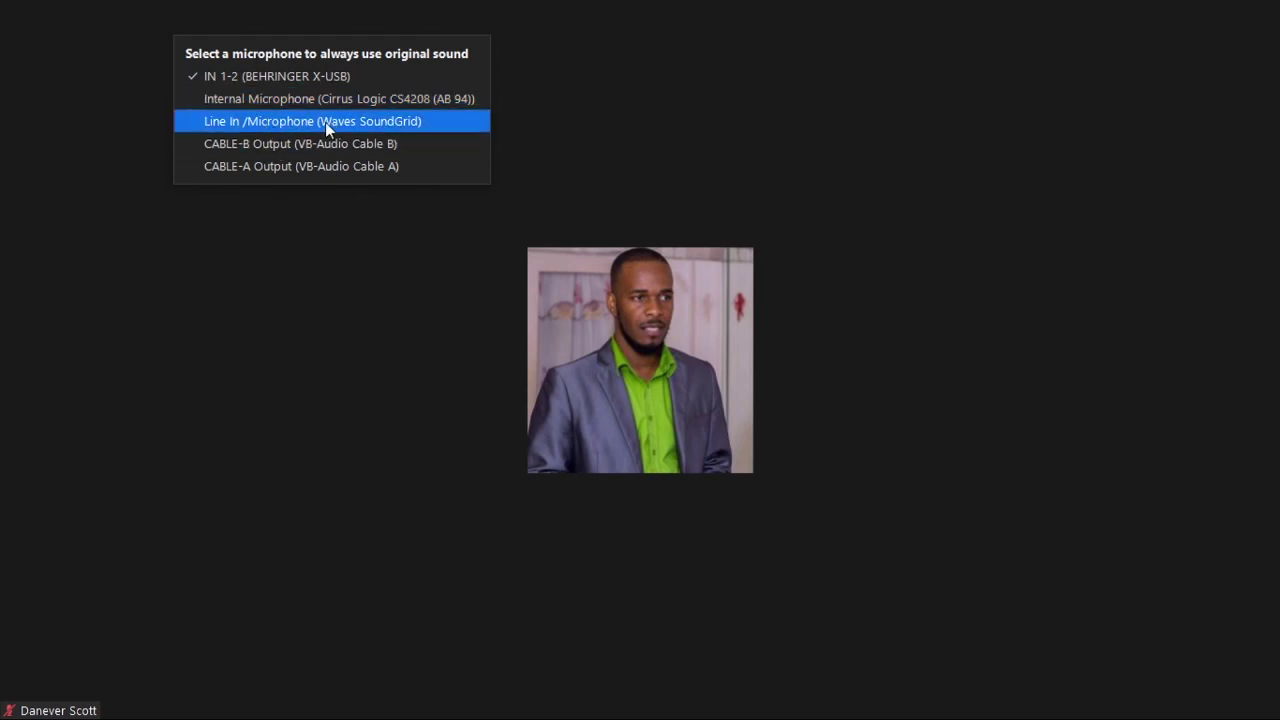
left_click(284, 76)
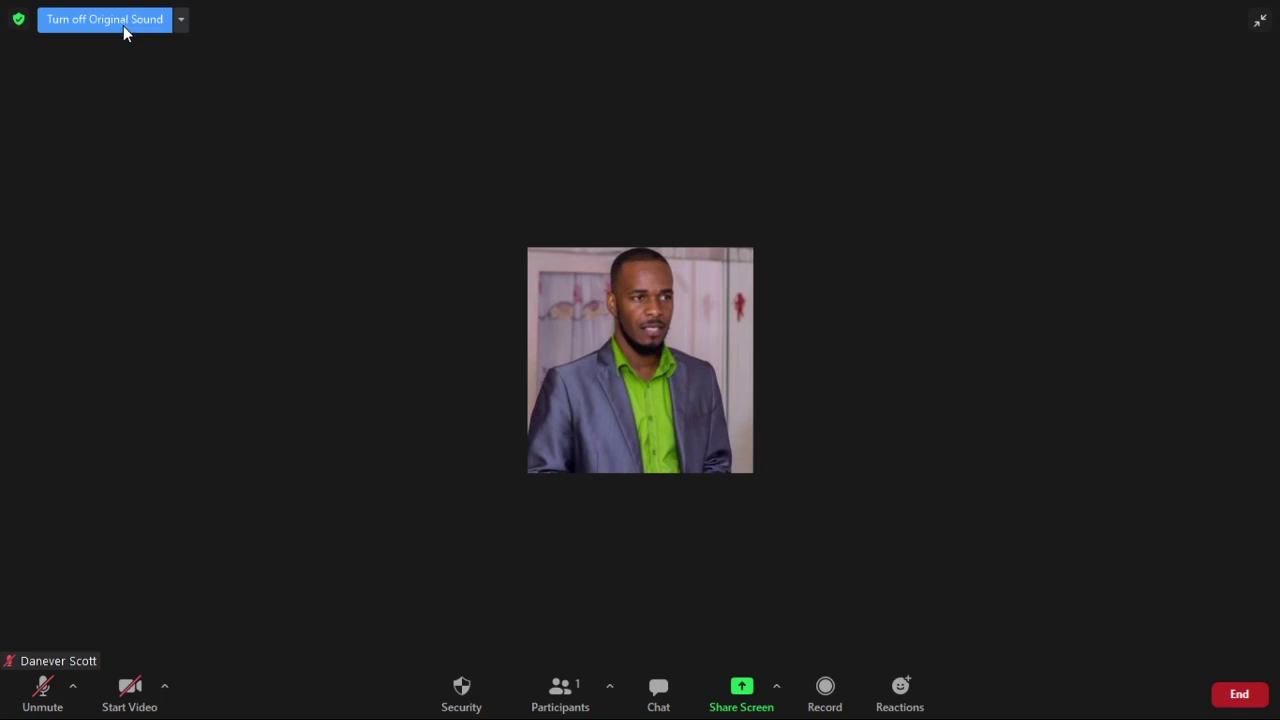
left_click(73, 688)
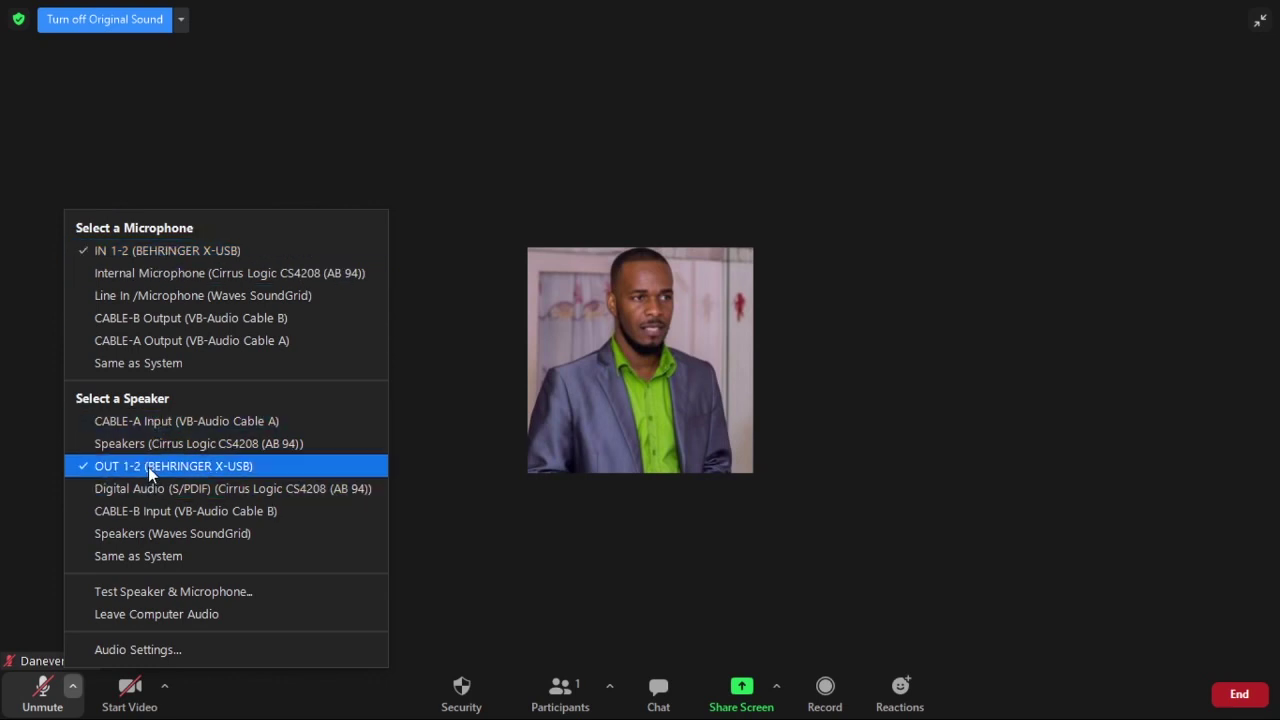
left_click(169, 421)
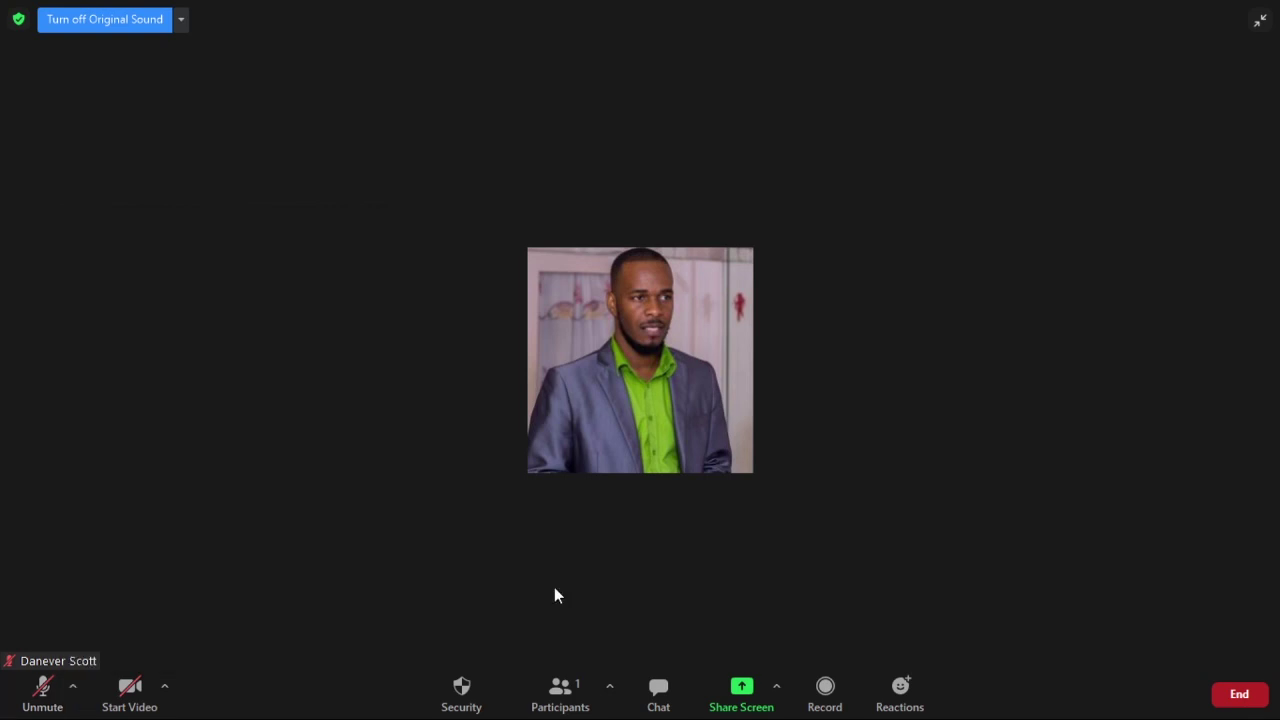
Choose Music or Computer Sound Only on the share dialog's Advanced tab
left_click(737, 695)
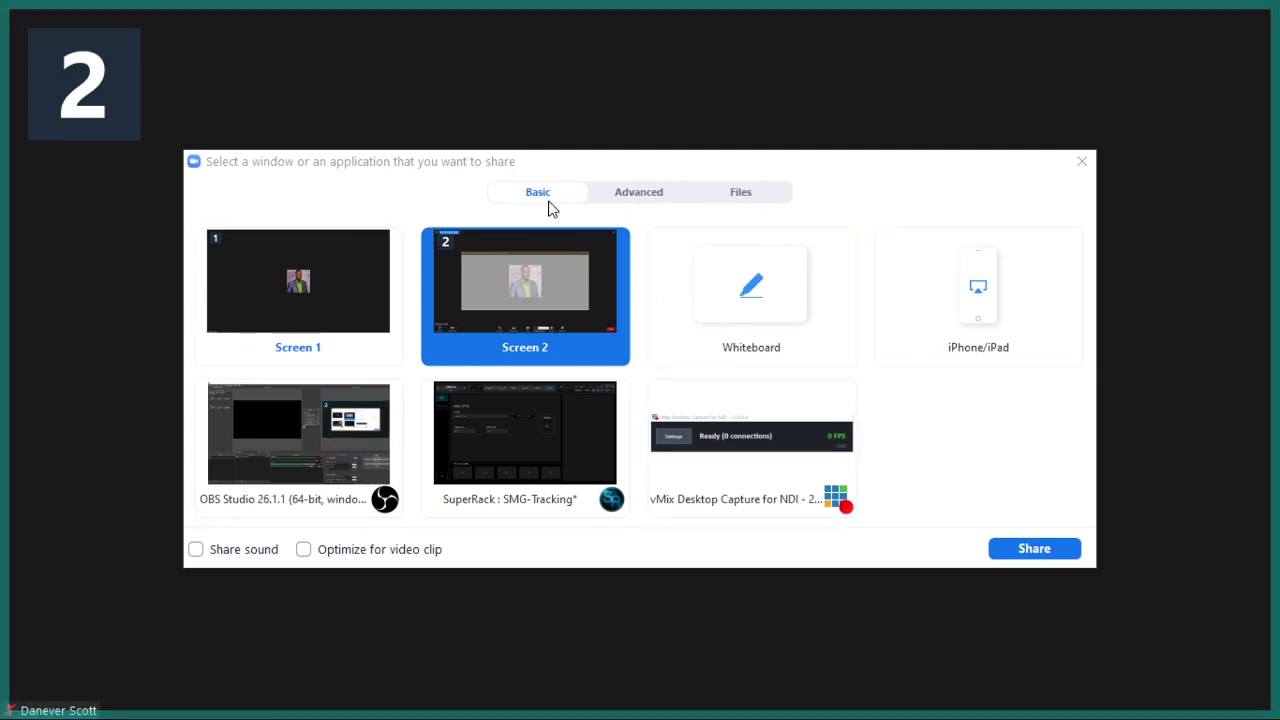
left_click(639, 198)
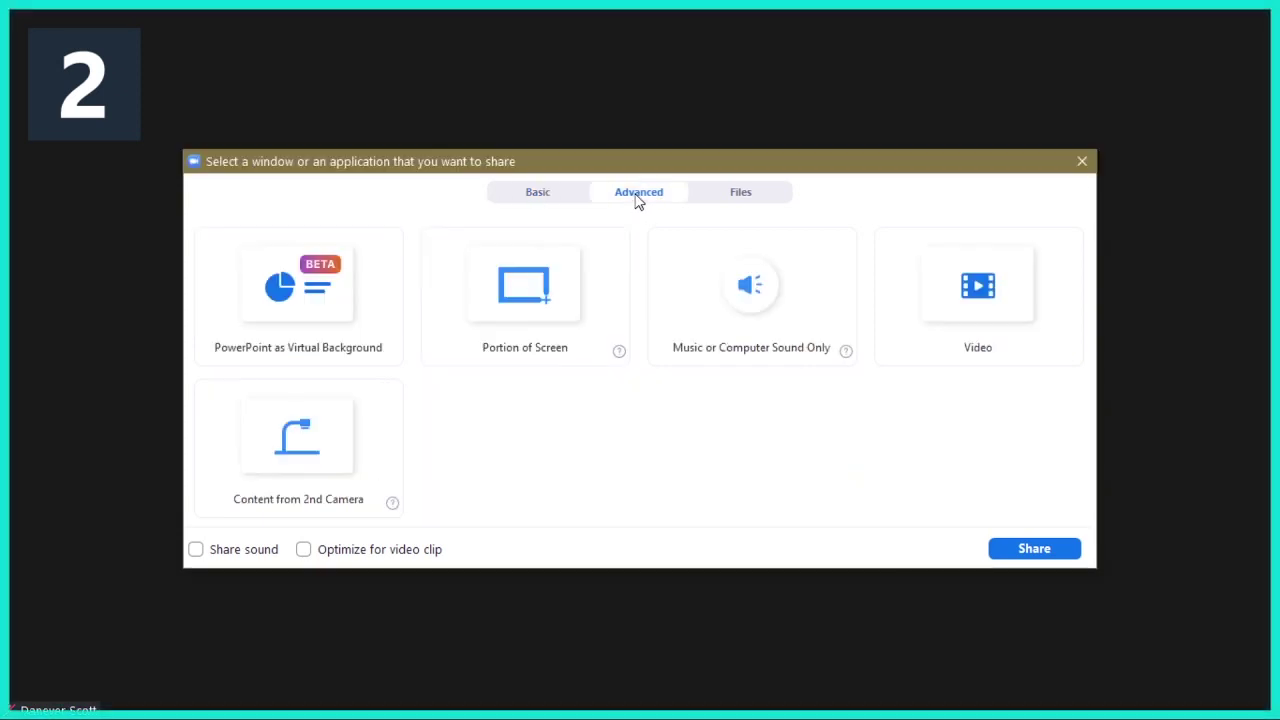
left_click(738, 199)
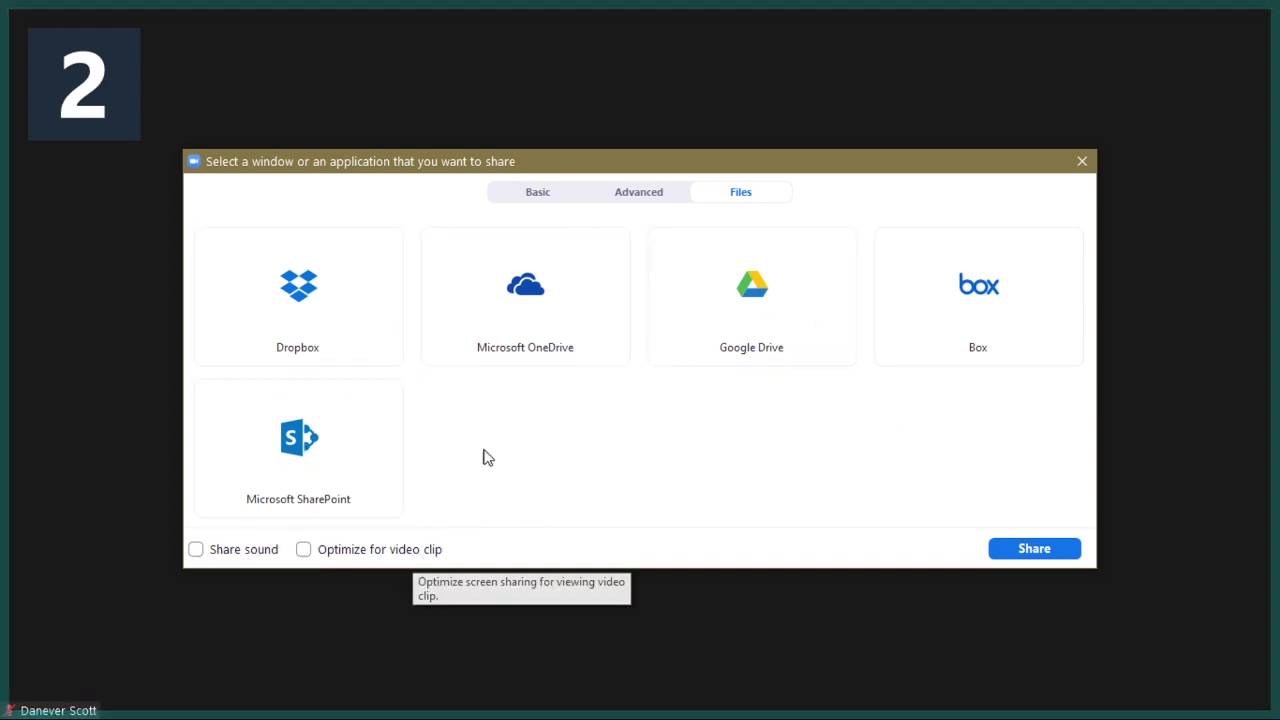
left_click(636, 196)
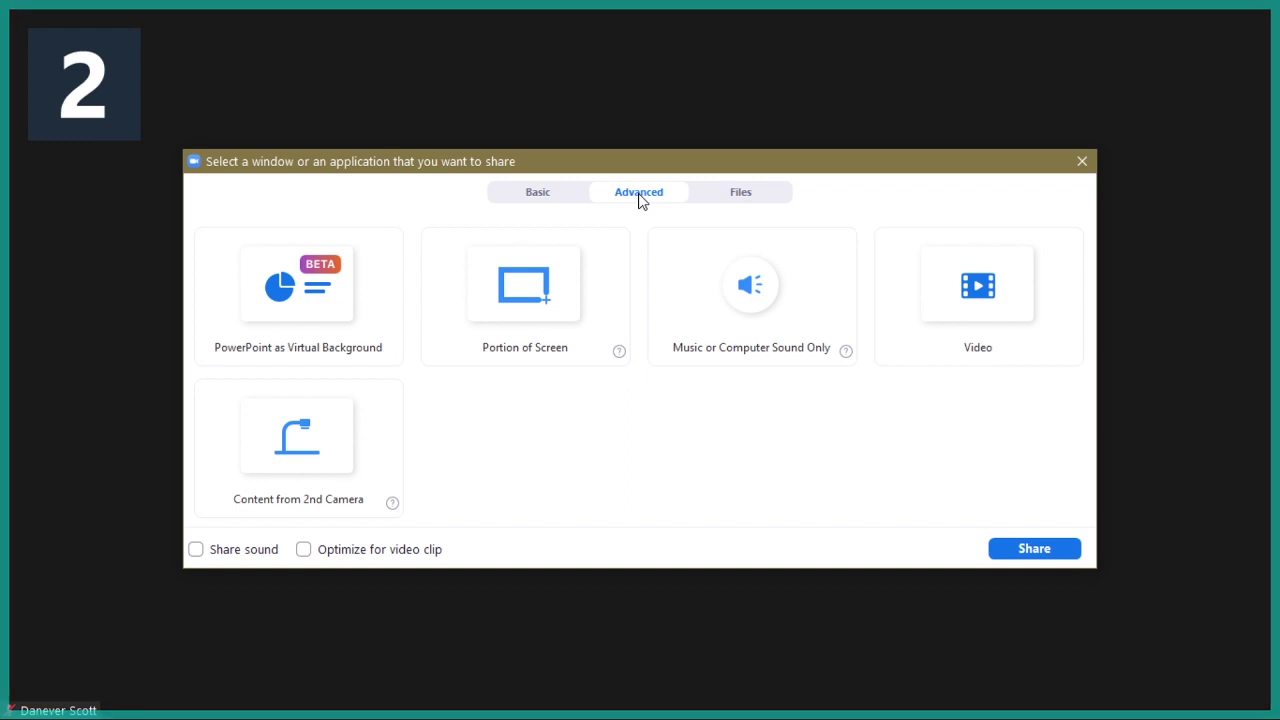
left_click(751, 302)
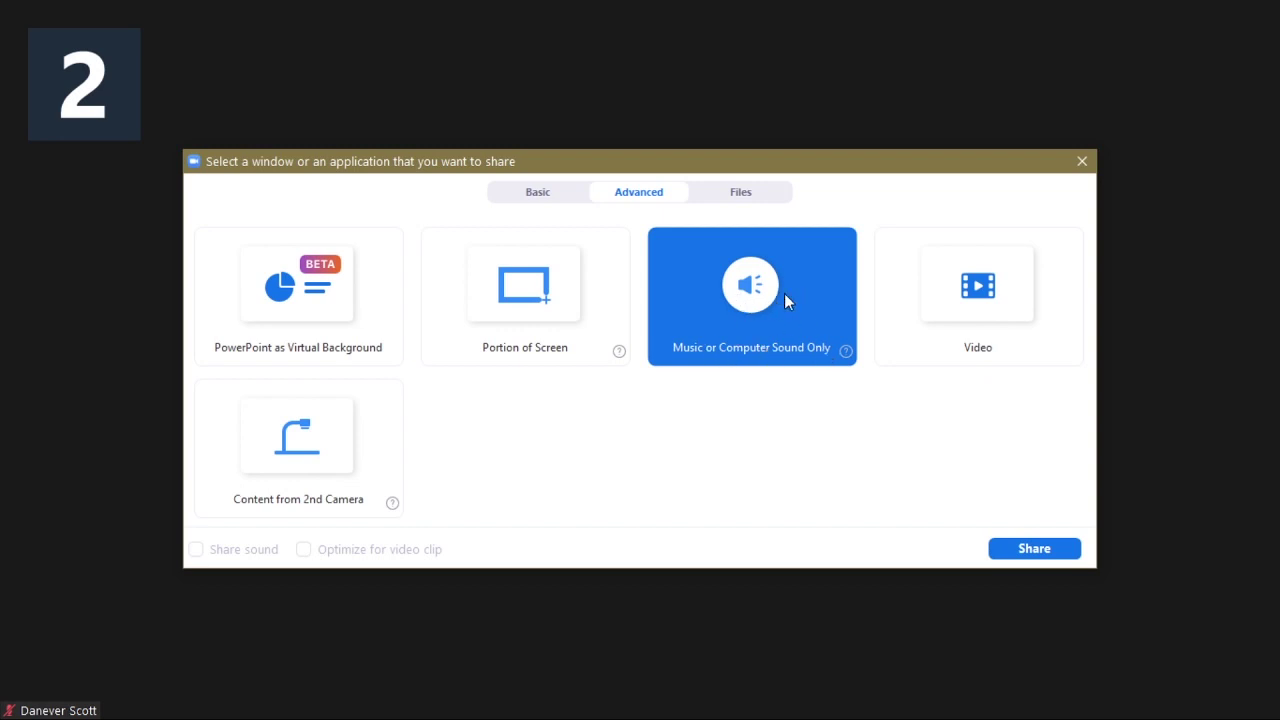
Start sharing the computer's sound into the meeting
left_click(1024, 549)
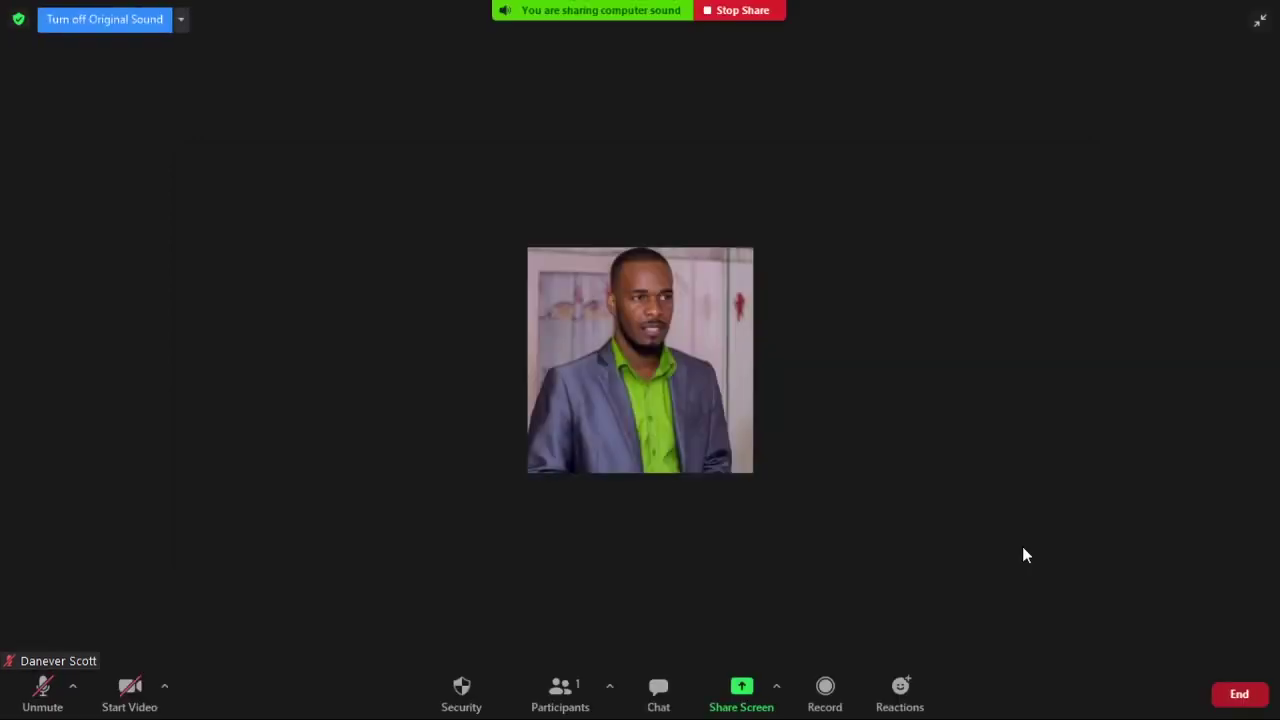